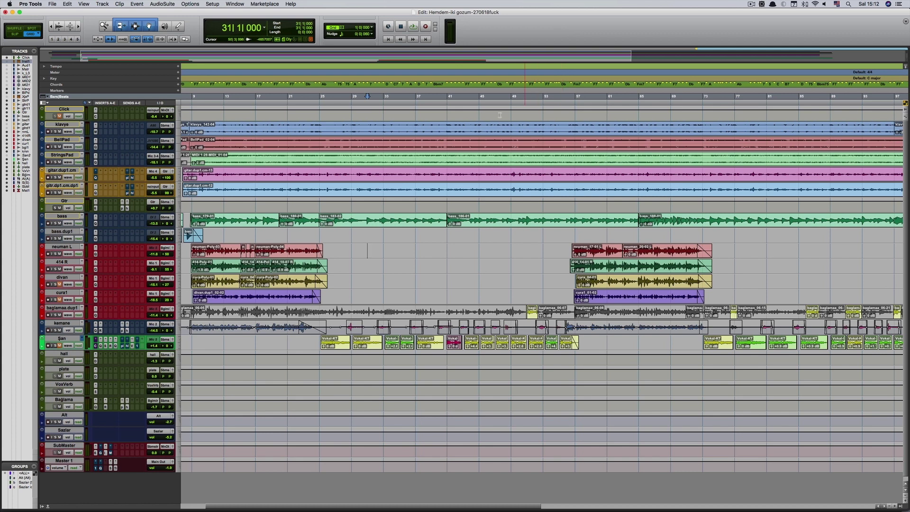
Select the long gitar.dup1.cm-12 clip on the second guitar track and increase that track's height.
{"action": "scroll", "coordinate": [250, 155], "scroll_direction": "left", "scroll_amount": 5}
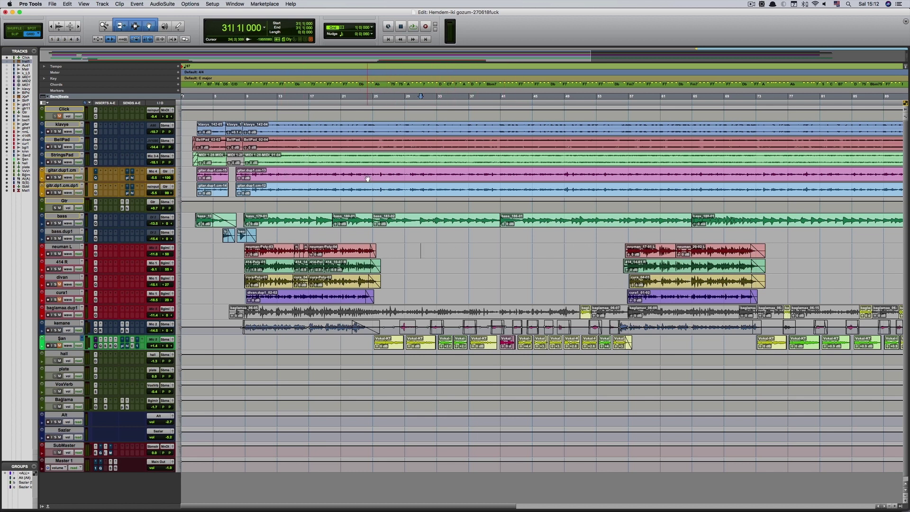
{"action": "left_click", "coordinate": [389, 194]}
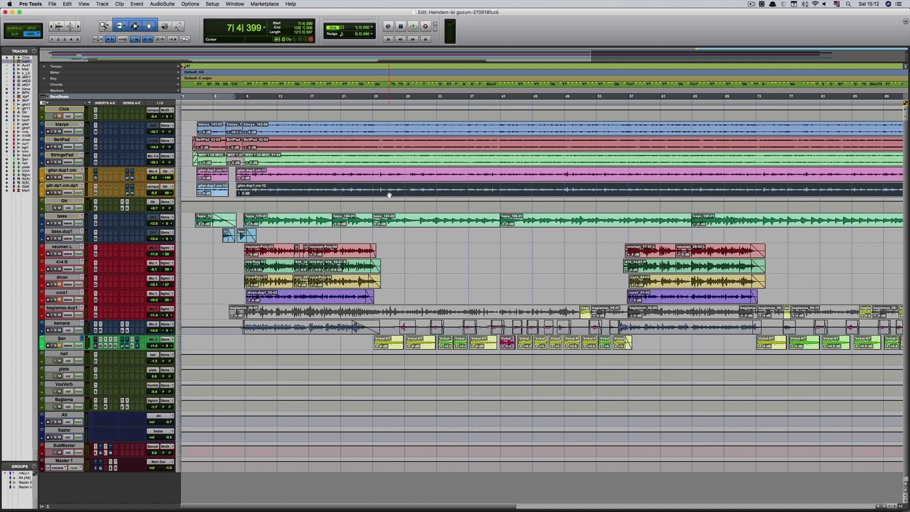
{"action": "left_click_drag", "start_coordinate": [72, 196], "coordinate": [74, 242]}
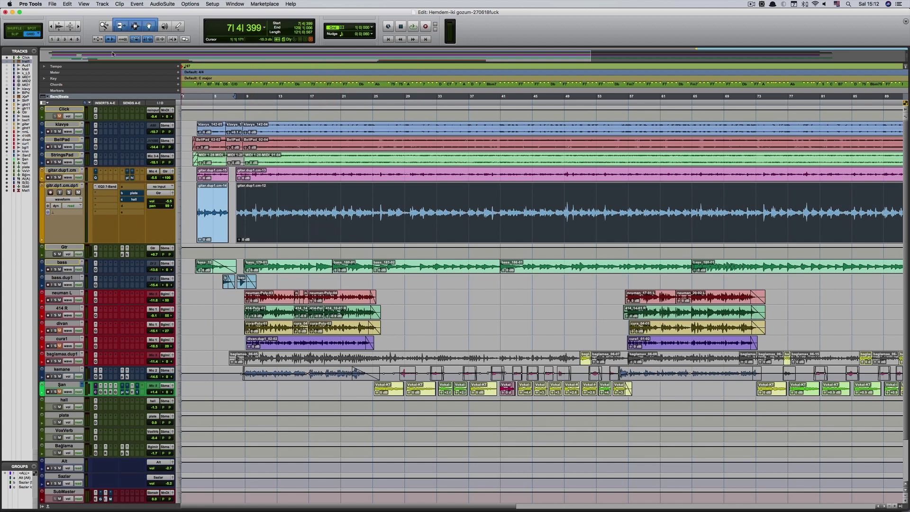
Set the playback position to the start of bar 9 on the timeline.
{"action": "mouse_move", "coordinate": [240, 57]}
{"action": "left_mouse_down"}
{"action": "mouse_move", "coordinate": [384, 57]}
{"action": "mouse_move", "coordinate": [142, 58]}
{"action": "mouse_move", "coordinate": [550, 59]}
{"action": "mouse_move", "coordinate": [226, 56]}
{"action": "left_mouse_up"}
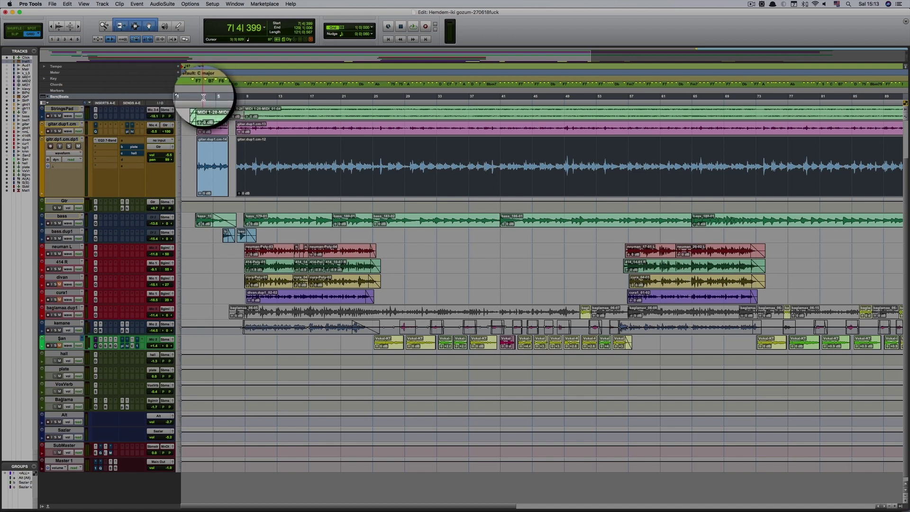
{"action": "left_click", "coordinate": [263, 96]}
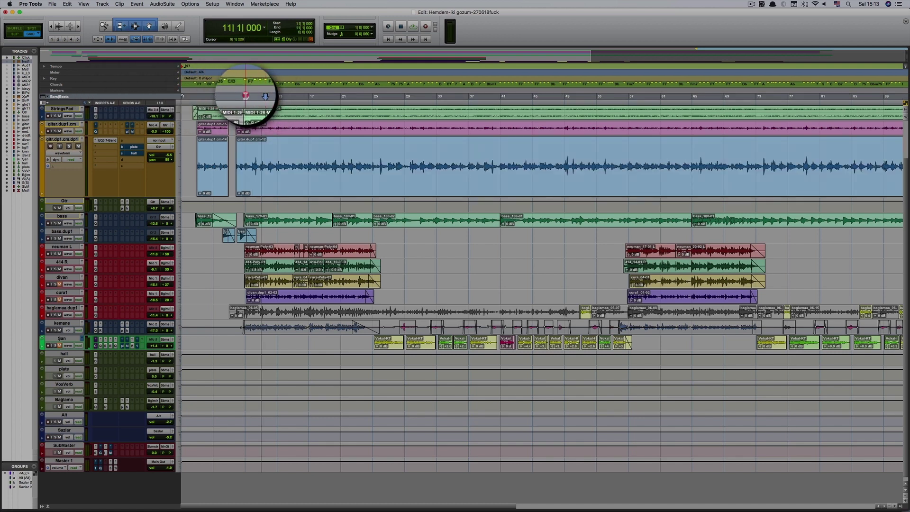
{"action": "left_click", "coordinate": [244, 96]}
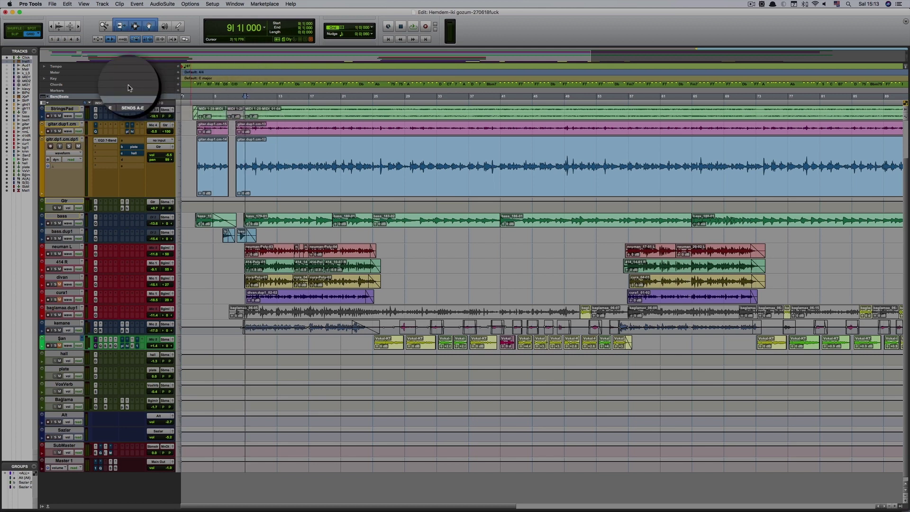
Turn the Chords ruler off and on again, and briefly show the Min:Secs ruler before hiding it.
{"action": "left_click", "coordinate": [47, 97]}
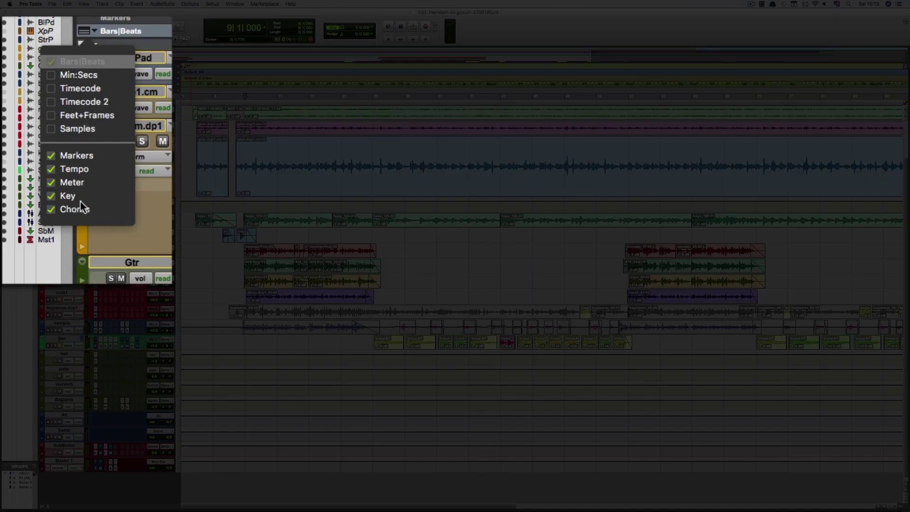
{"action": "left_click", "coordinate": [52, 209]}
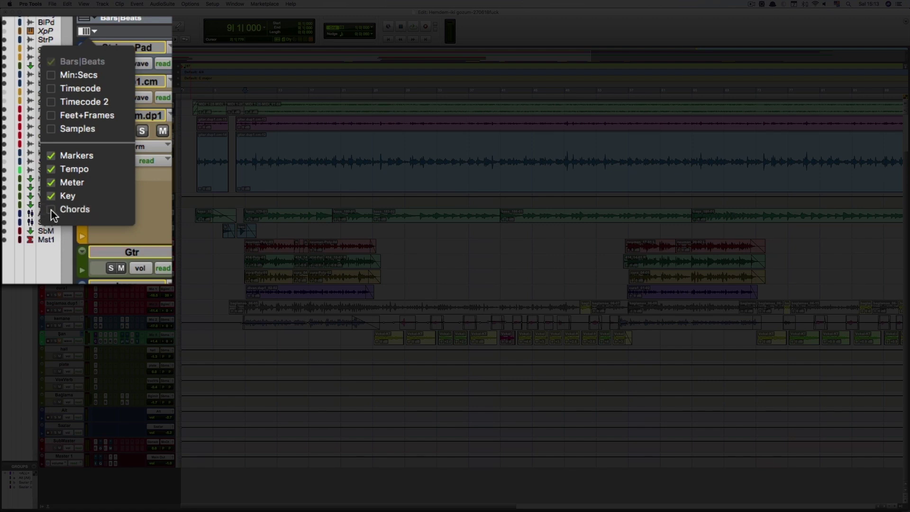
{"action": "left_click", "coordinate": [51, 209]}
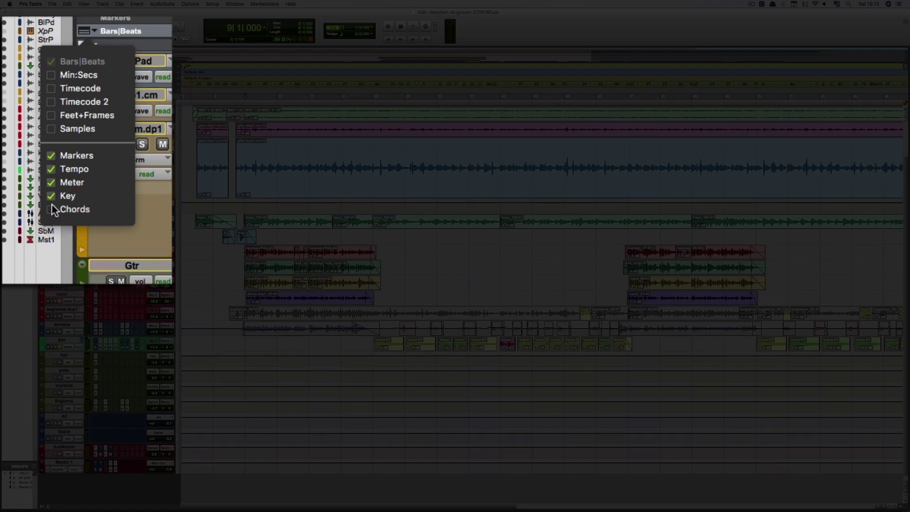
{"action": "left_click", "coordinate": [51, 75]}
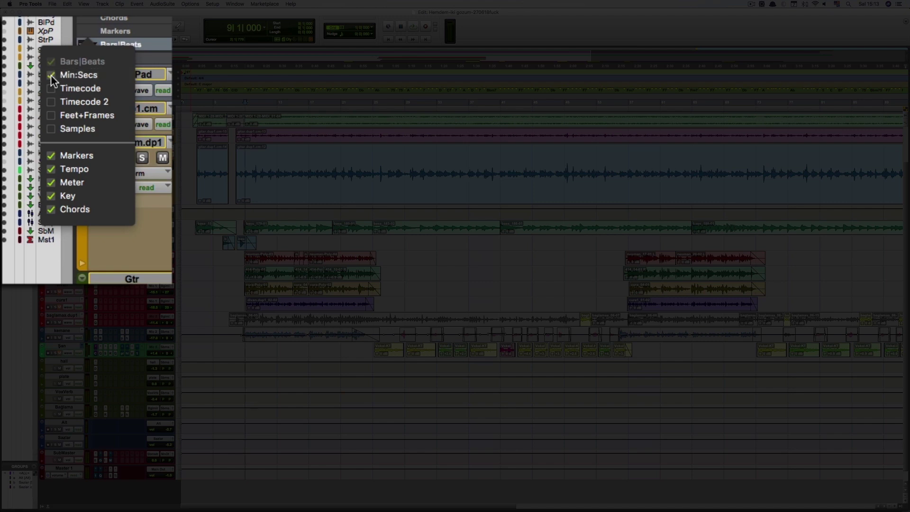
{"action": "left_click", "coordinate": [51, 76]}
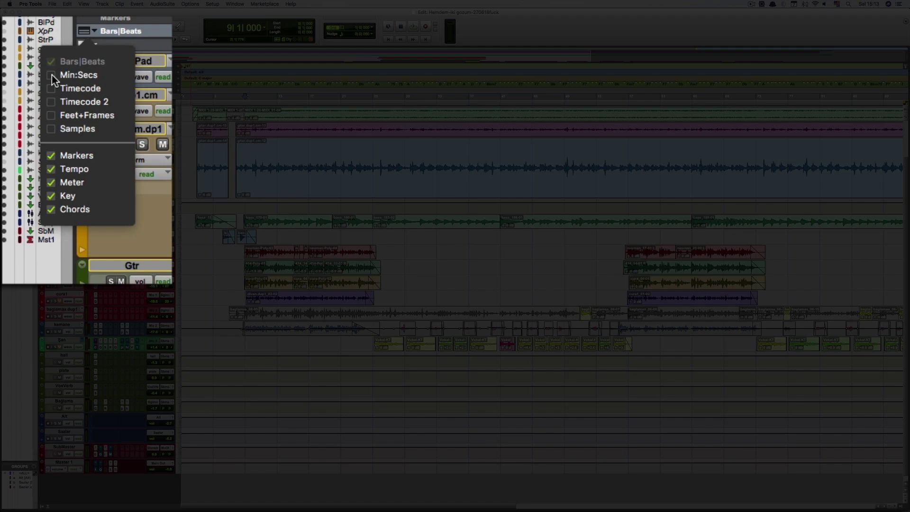
Select the plate, kemane and baglamaa.dup1 tracks in turn and scroll baglamaa.dup1 into view.
{"action": "scroll", "coordinate": [188, 248], "scroll_direction": "up", "scroll_amount": 2}
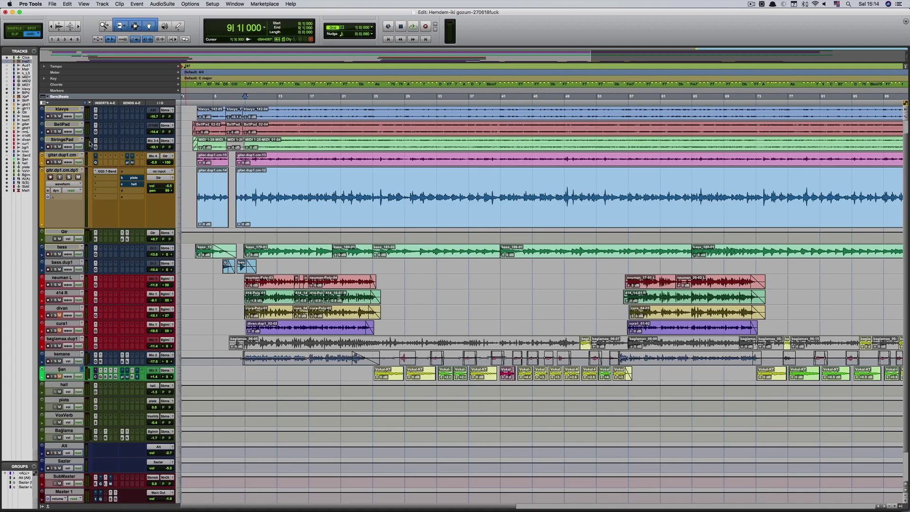
{"action": "scroll", "coordinate": [91, 142], "scroll_direction": "up", "scroll_amount": 1}
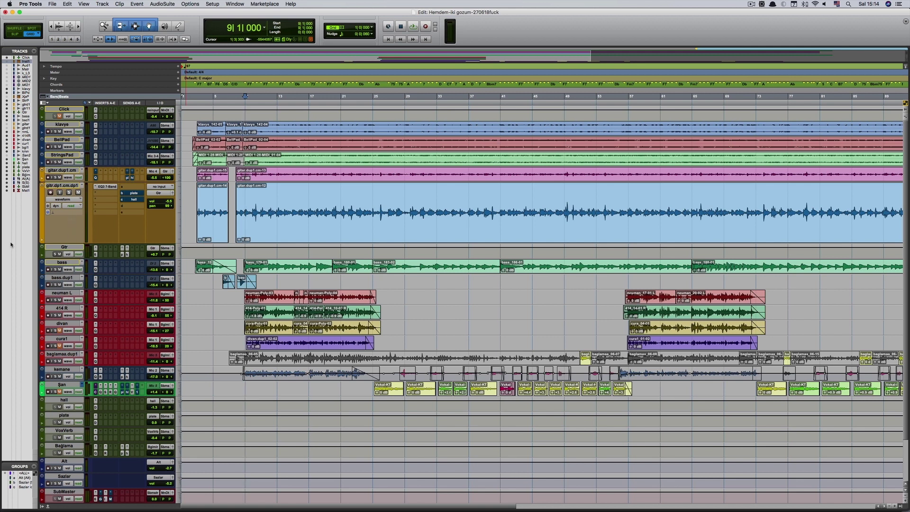
{"action": "left_click", "coordinate": [25, 167]}
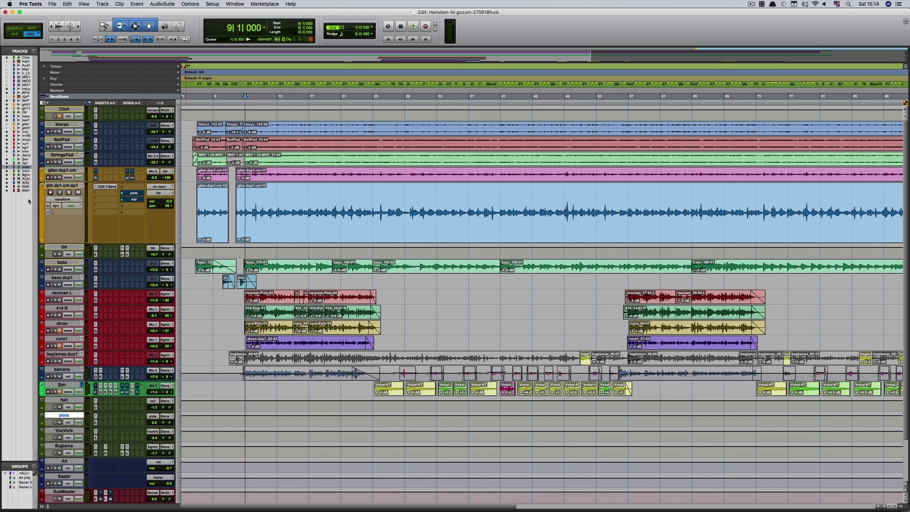
{"action": "left_click", "coordinate": [25, 151]}
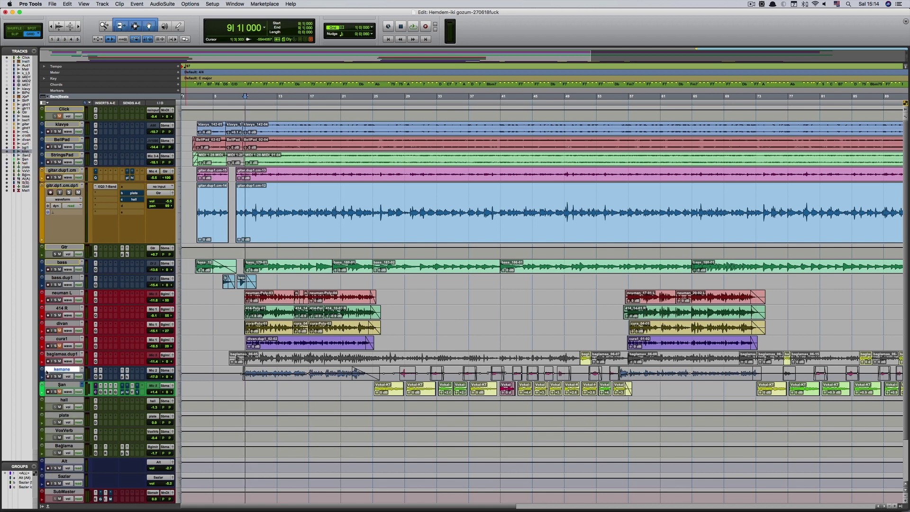
{"action": "left_click", "coordinate": [62, 354]}
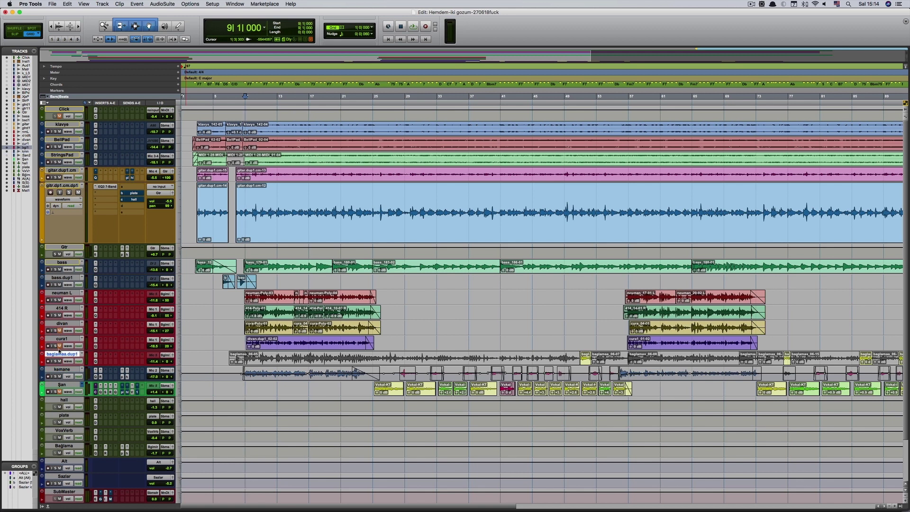
{"action": "right_click", "coordinate": [60, 355]}
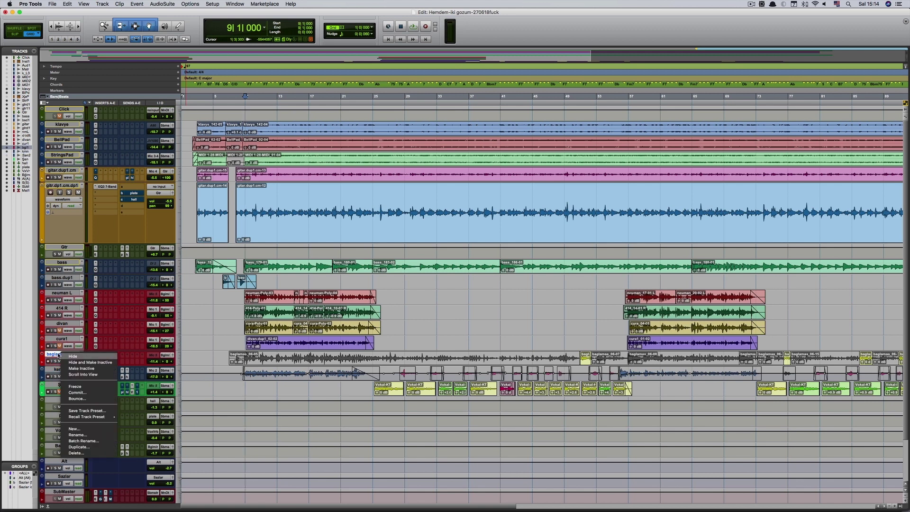
{"action": "left_click", "coordinate": [83, 374]}
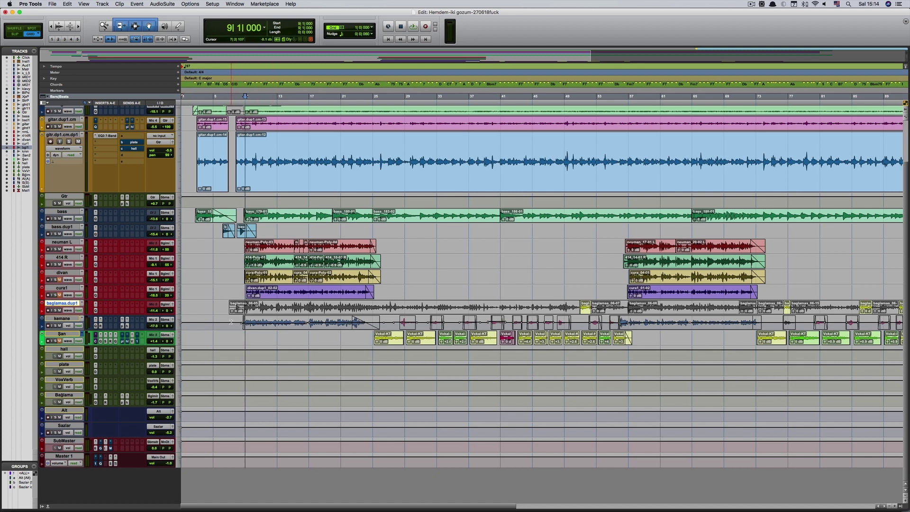
Select the Sazlar group in the groups list and check the available group commands without choosing one.
{"action": "scroll", "coordinate": [222, 298], "scroll_direction": "up", "scroll_amount": 4}
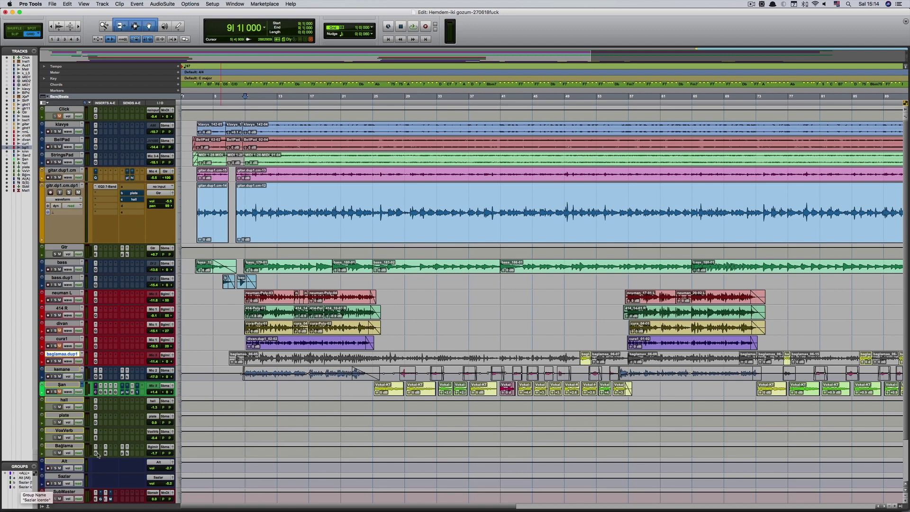
{"action": "left_click", "coordinate": [21, 482]}
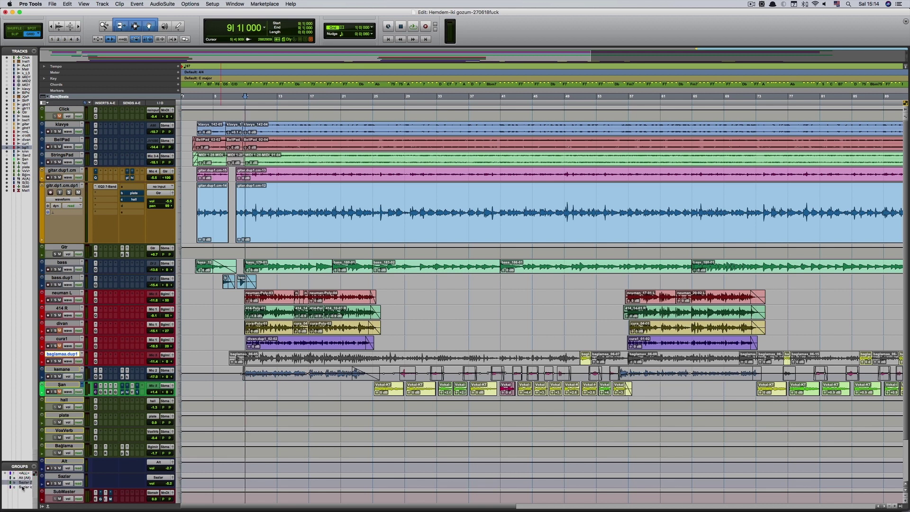
{"action": "left_click", "coordinate": [34, 467]}
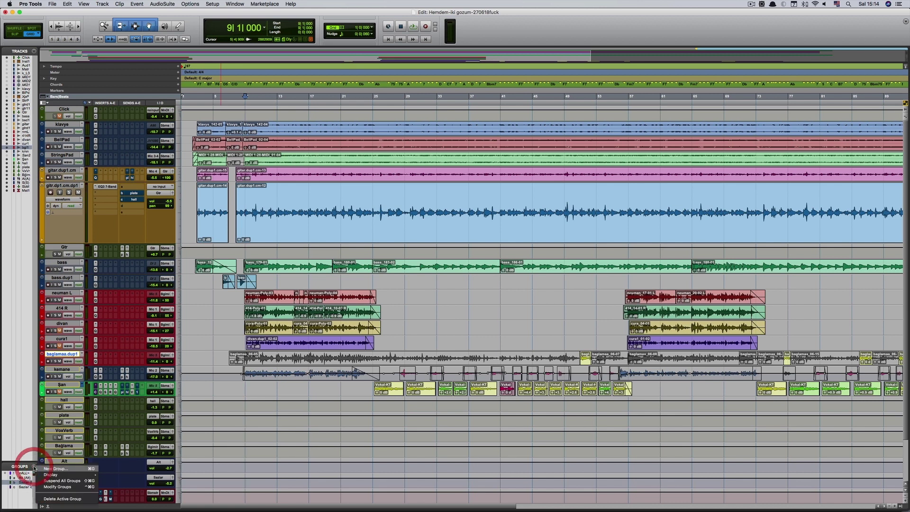
{"action": "left_click", "coordinate": [18, 495]}
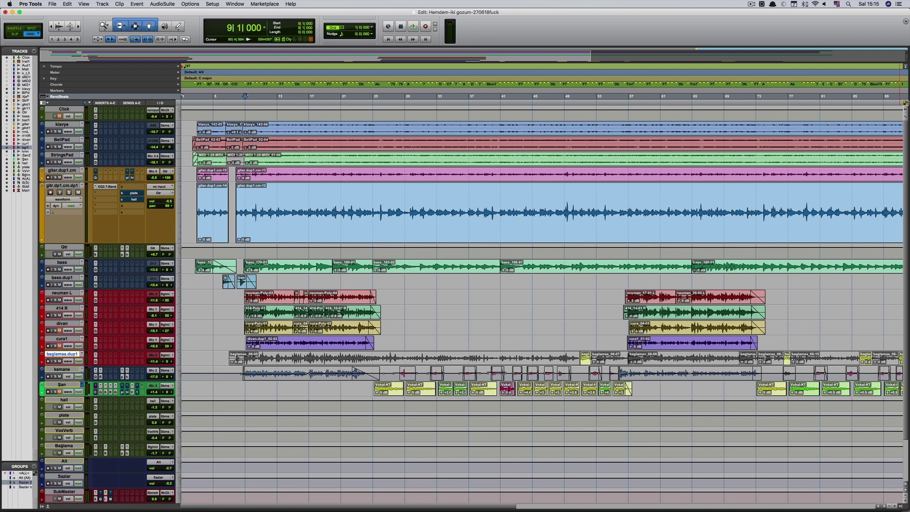
Hide the Tracks and Groups lists and show the Clips list to browse the session's clips.
{"action": "left_click", "coordinate": [35, 474]}
{"action": "left_click", "coordinate": [42, 506]}
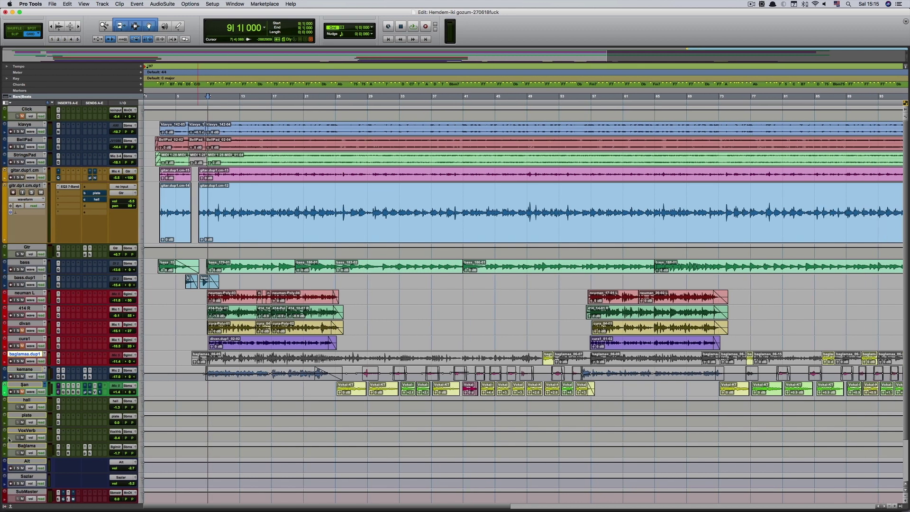
{"action": "left_click", "coordinate": [900, 506]}
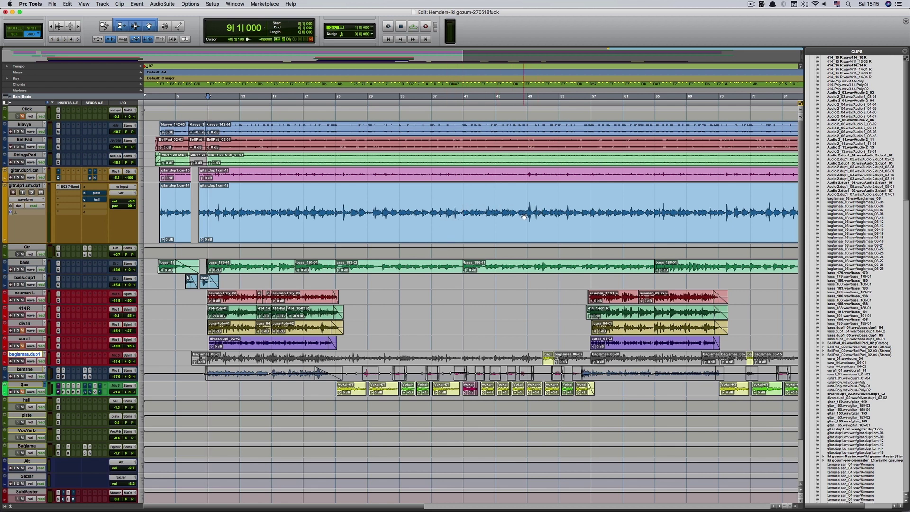
{"action": "scroll", "coordinate": [870, 174], "scroll_direction": "down", "scroll_amount": 4}
{"action": "scroll", "coordinate": [870, 175], "scroll_direction": "up", "scroll_amount": 4}
Select the gitar.dup1.cm-12 clip and examine the Clips list commands, including the Timeline Drop Order options.
{"action": "left_click", "coordinate": [905, 52]}
{"action": "mouse_move", "coordinate": [851, 76]}
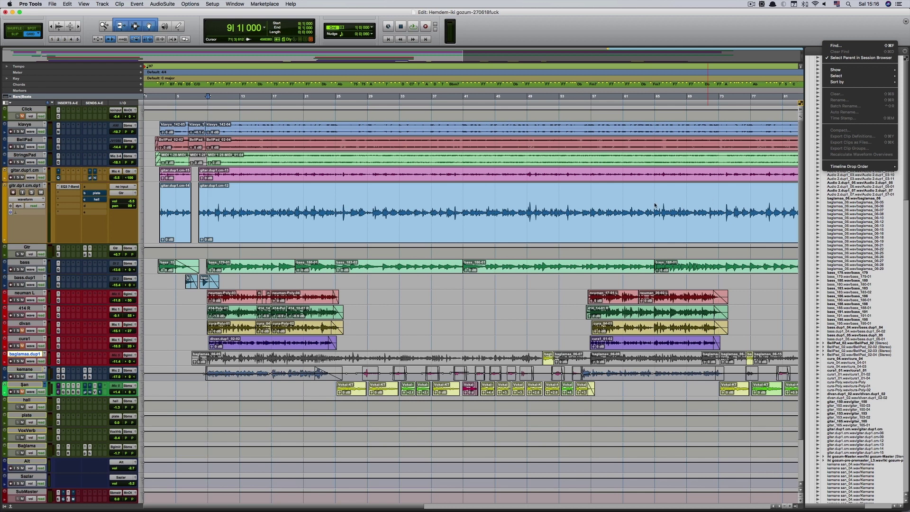
{"action": "left_click", "coordinate": [634, 231]}
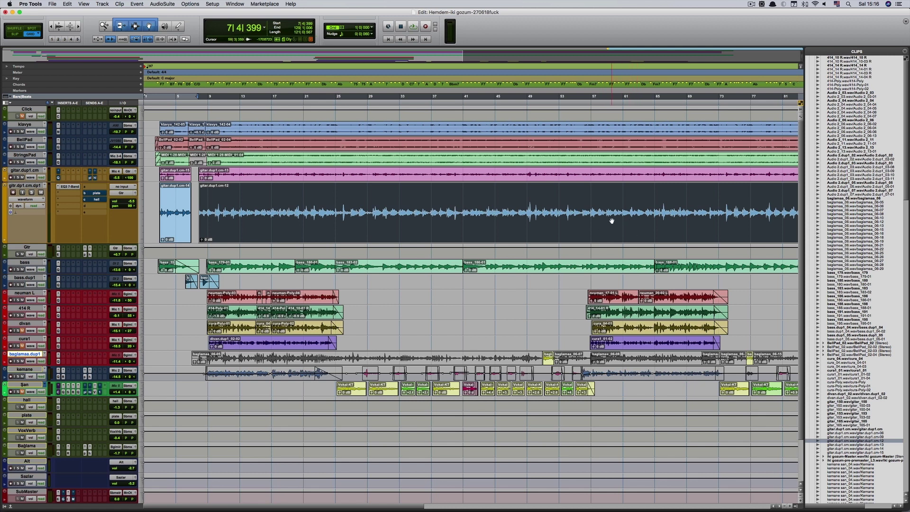
{"action": "left_click", "coordinate": [905, 52]}
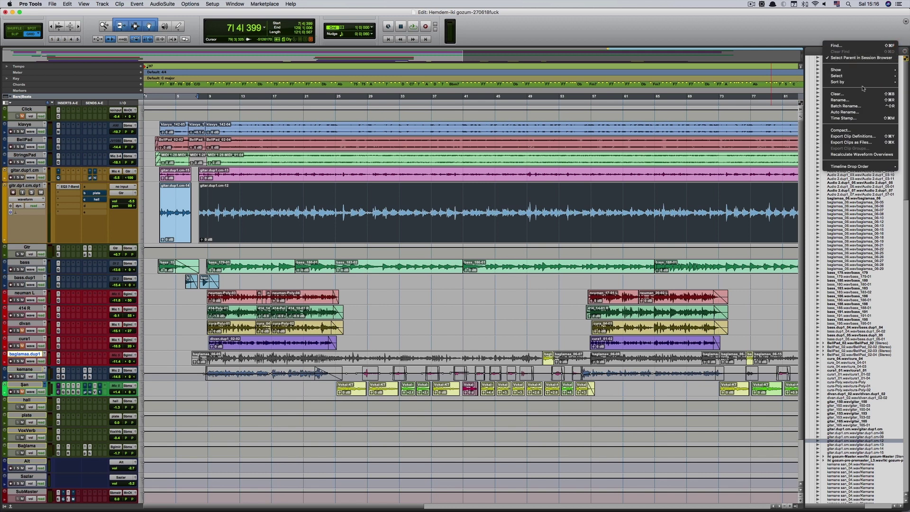
{"action": "mouse_move", "coordinate": [853, 166]}
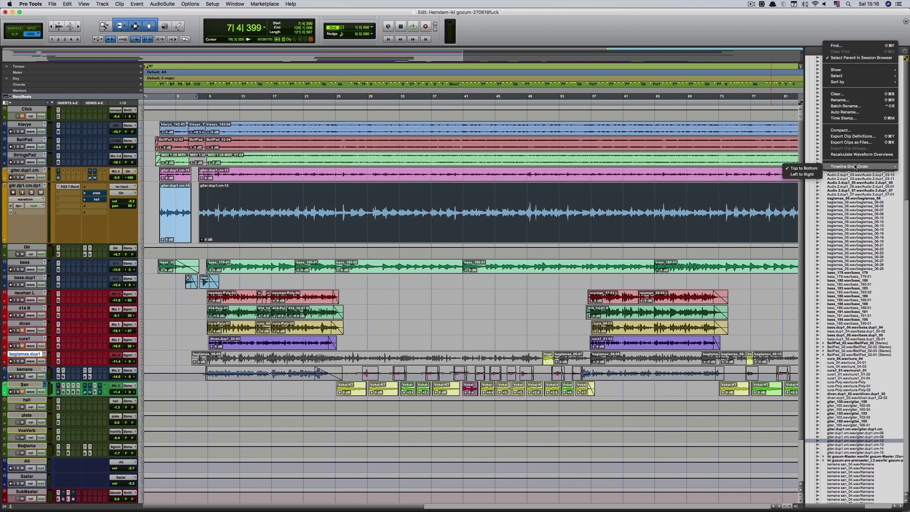
{"action": "left_click", "coordinate": [757, 36]}
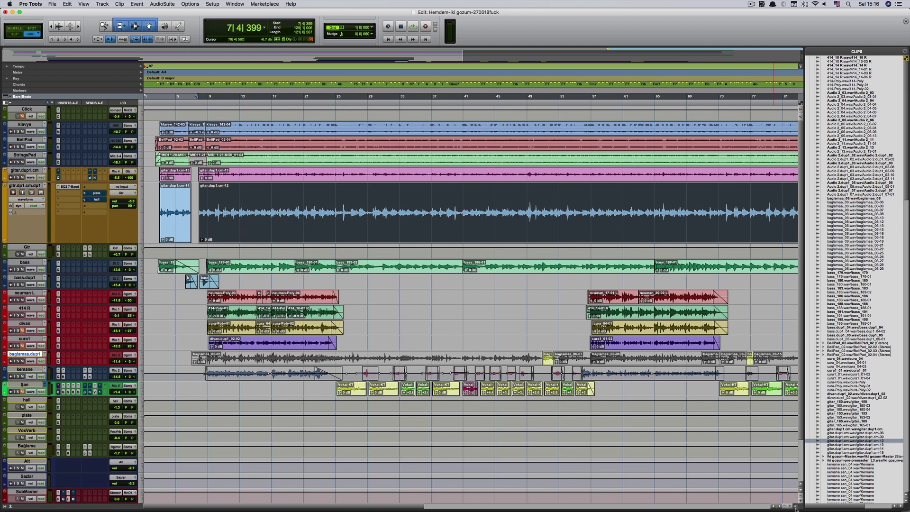
Hide the Clips list and briefly play the session from the start of bar 12.
{"action": "left_click", "coordinate": [796, 507]}
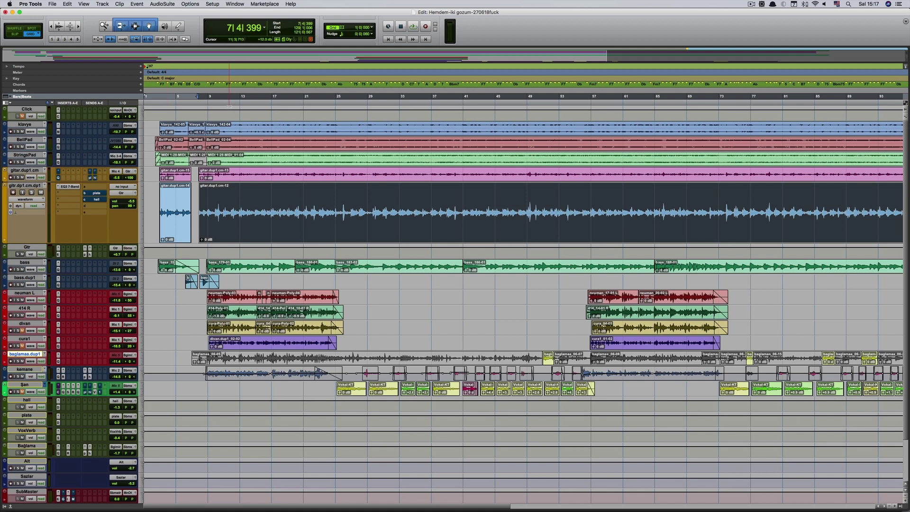
{"action": "left_click", "coordinate": [229, 104]}
{"action": "key", "text": "space"}
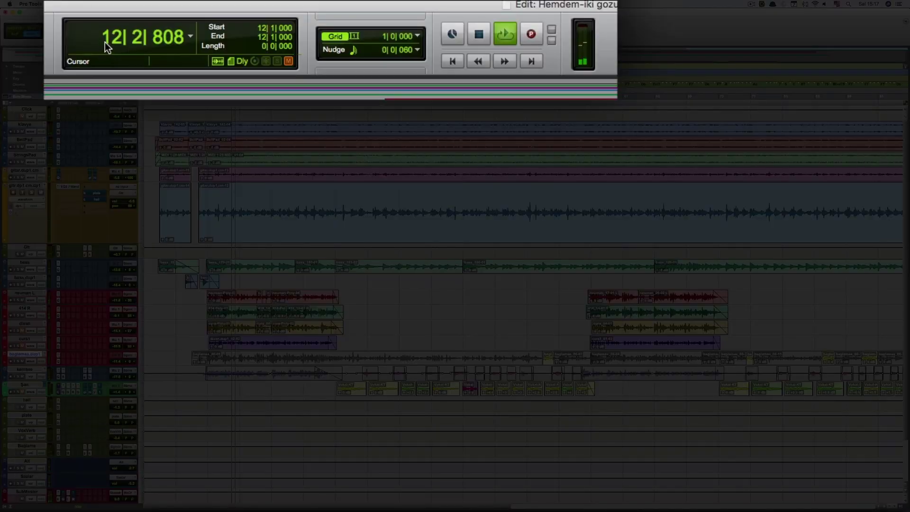
{"action": "key", "text": "space"}
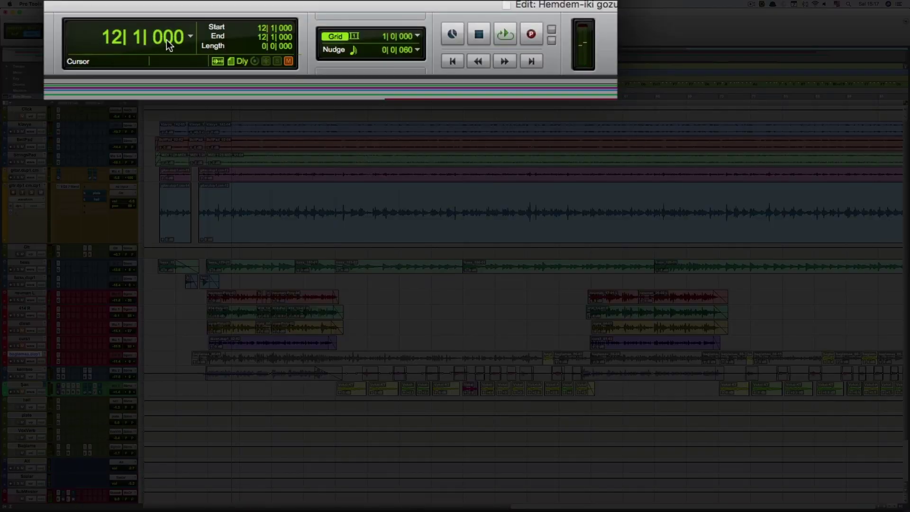
Show the Sub counter beneath the Main counter and check its time format options, leaving it on Min:Secs.
{"action": "left_click", "coordinate": [187, 35]}
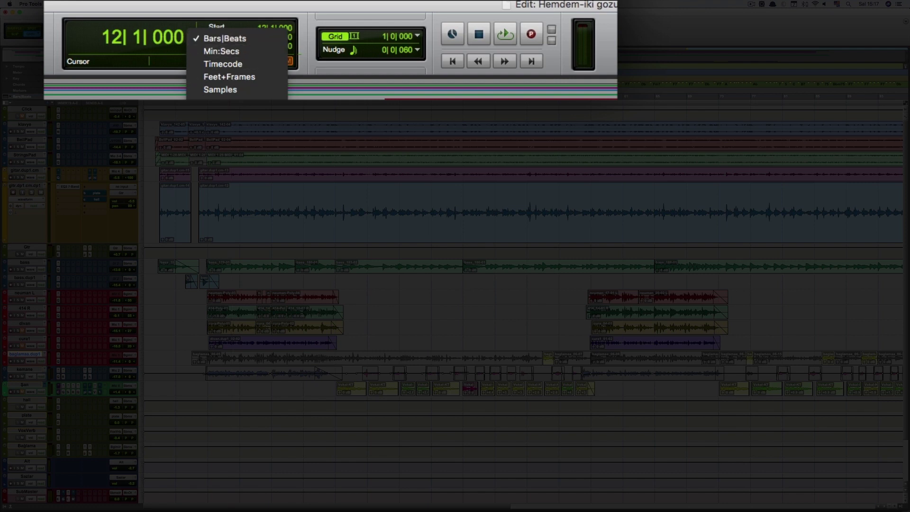
{"action": "left_click", "coordinate": [223, 98]}
{"action": "left_click", "coordinate": [189, 45]}
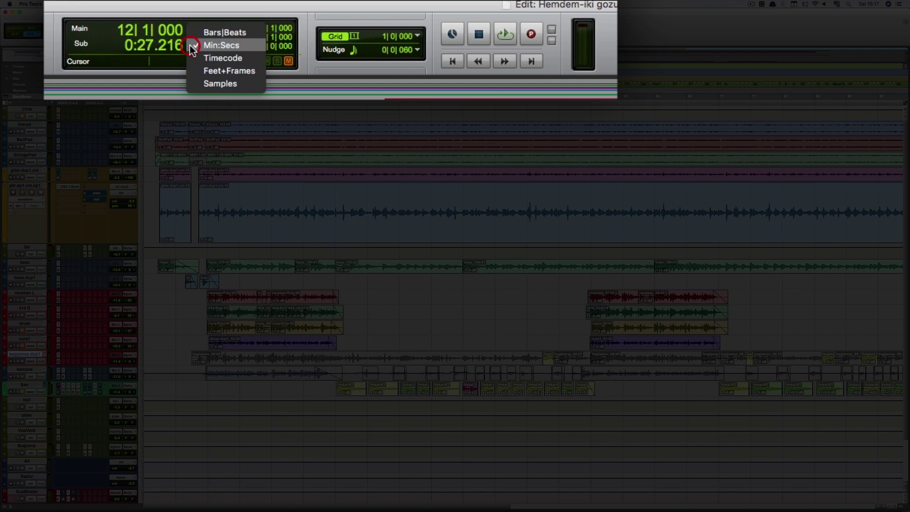
{"action": "left_click", "coordinate": [610, 37]}
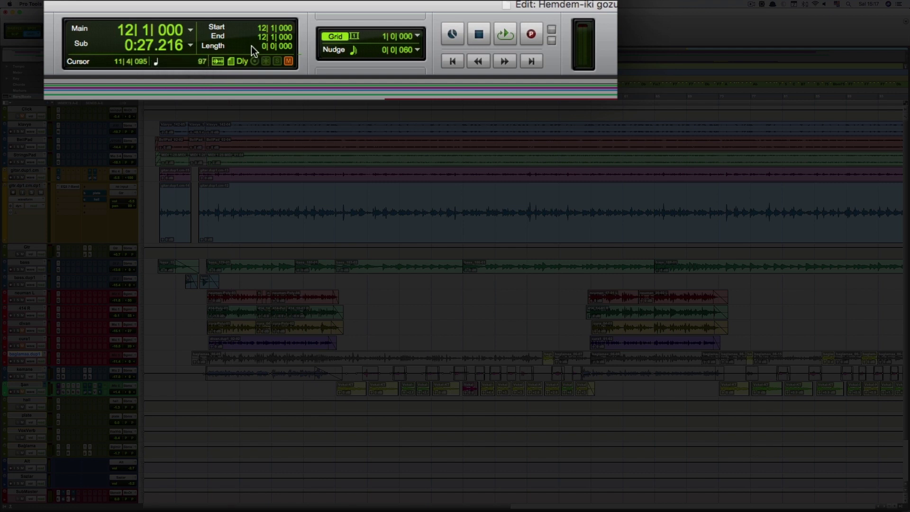
Select the gitar.dup1.cm-12 clip, then make a four-bar timeline selection from bar 25 to bar 29 across the tracks.
{"action": "left_click", "coordinate": [300, 225]}
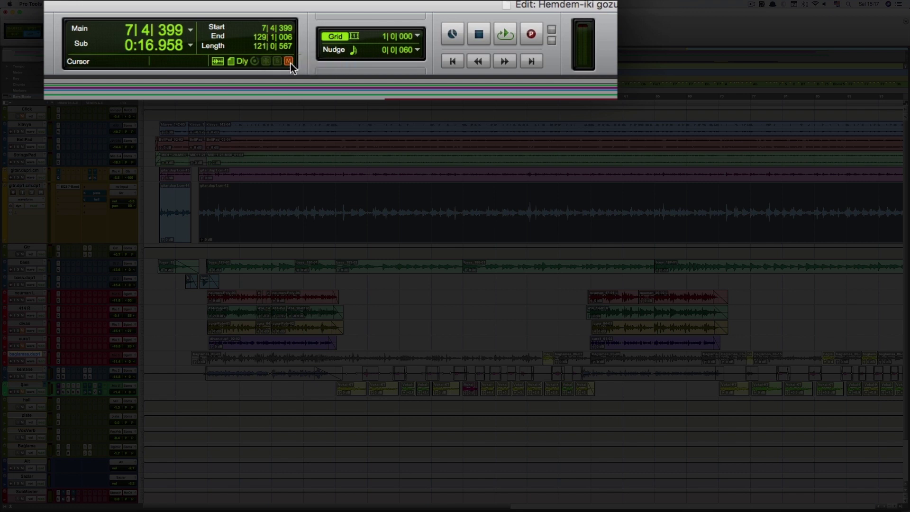
{"action": "left_click", "coordinate": [352, 37]}
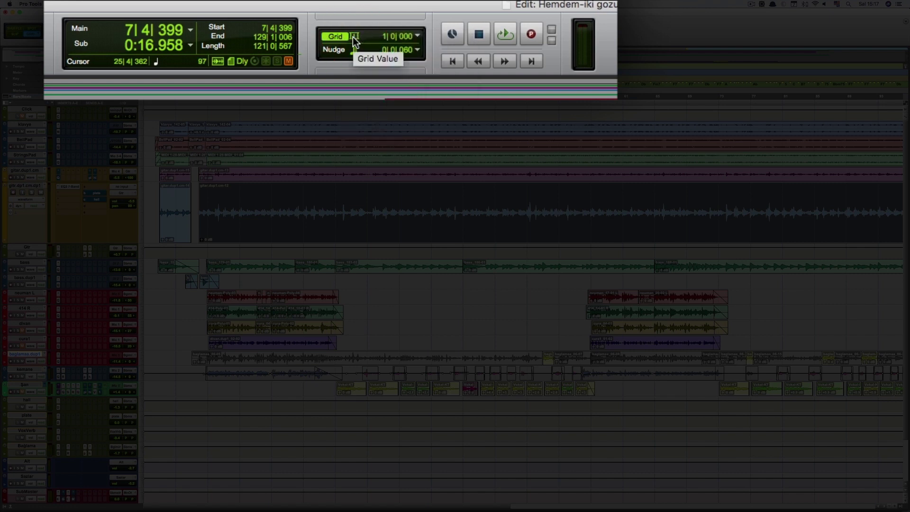
{"action": "left_click_drag", "start_coordinate": [335, 100], "coordinate": [368, 104]}
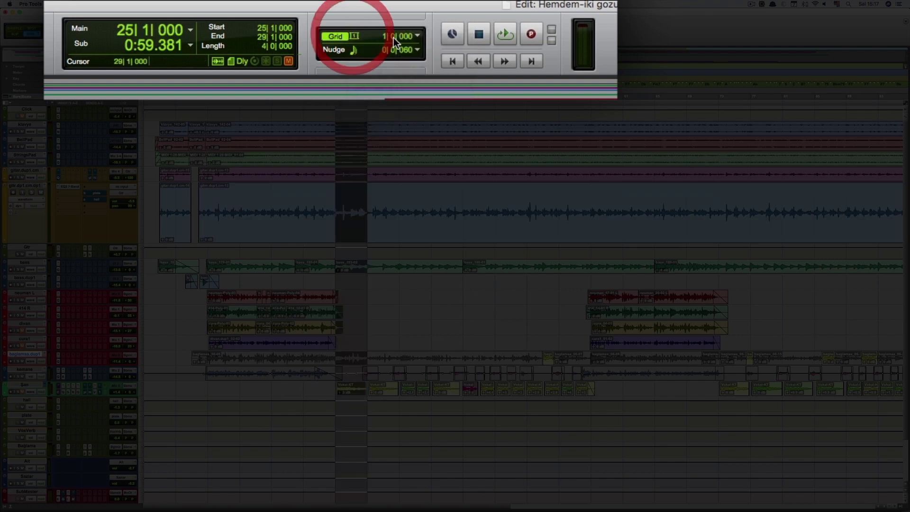
{"action": "left_click", "coordinate": [350, 37]}
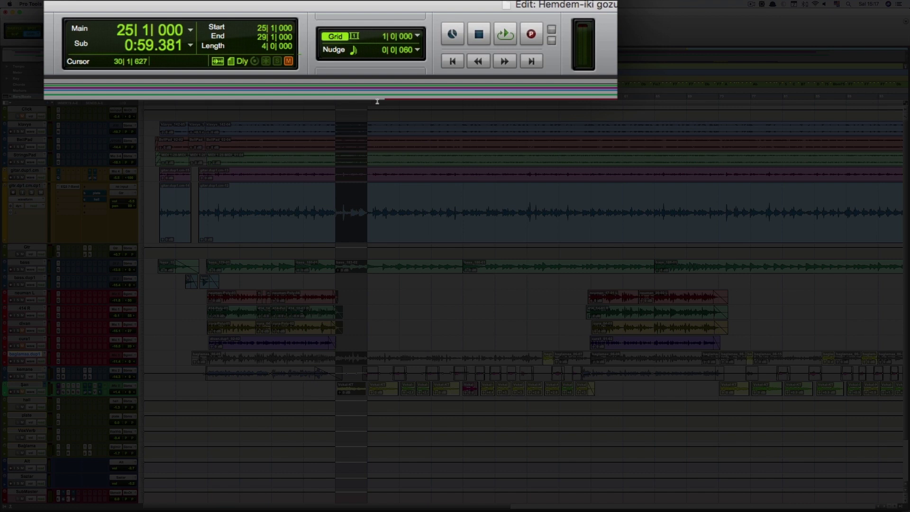
Select from bar 29 to bar 31 across the tracks, and place the edit cursor at the start of bar 32.
{"action": "left_click", "coordinate": [377, 101]}
{"action": "left_click_drag", "start_coordinate": [368, 103], "coordinate": [382, 103]}
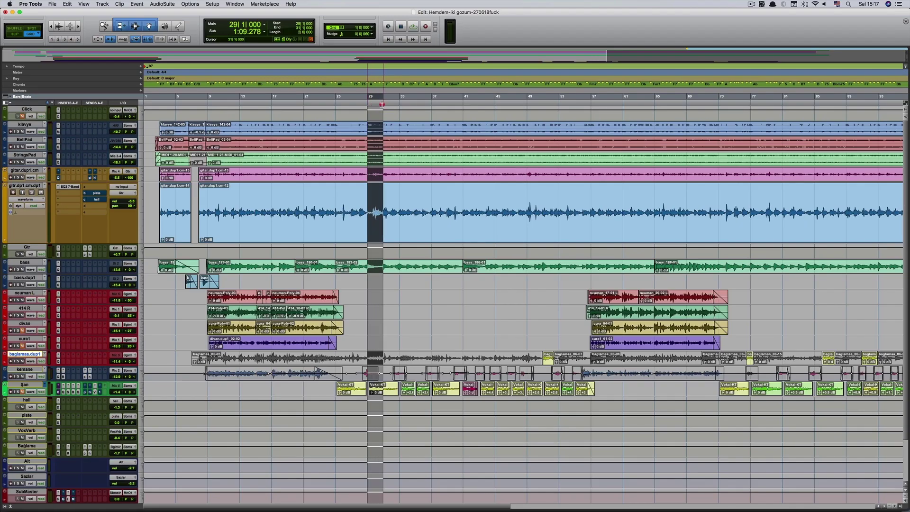
{"action": "left_click_drag", "start_coordinate": [382, 105], "coordinate": [382, 105]}
{"action": "key", "text": "t"}
{"action": "left_click", "coordinate": [395, 113]}
{"action": "key", "text": "t"}
Enable commands keyboard focus for the Edit window and select the whole of bar 31 across the tracks.
{"action": "left_click", "coordinate": [900, 104]}
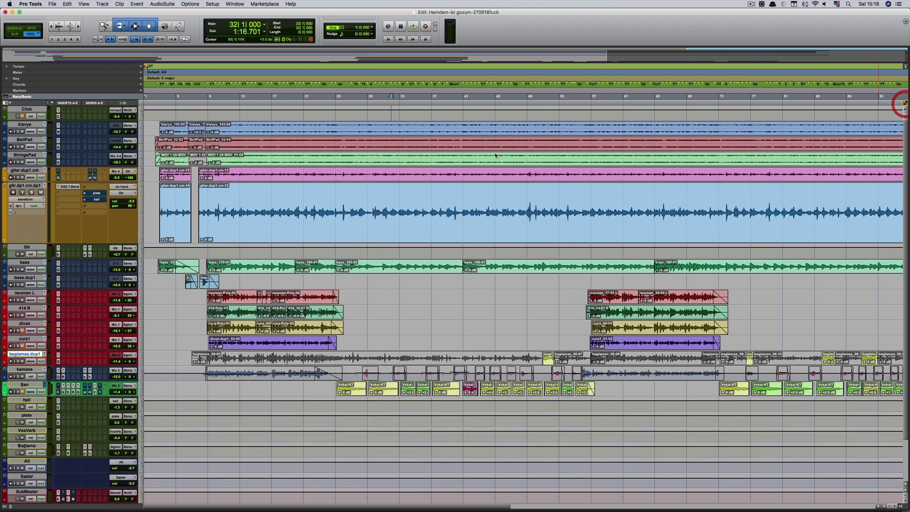
{"action": "key", "text": "t"}
{"action": "key", "text": "t"}
{"action": "key", "text": "t"}
{"action": "key", "text": "t"}
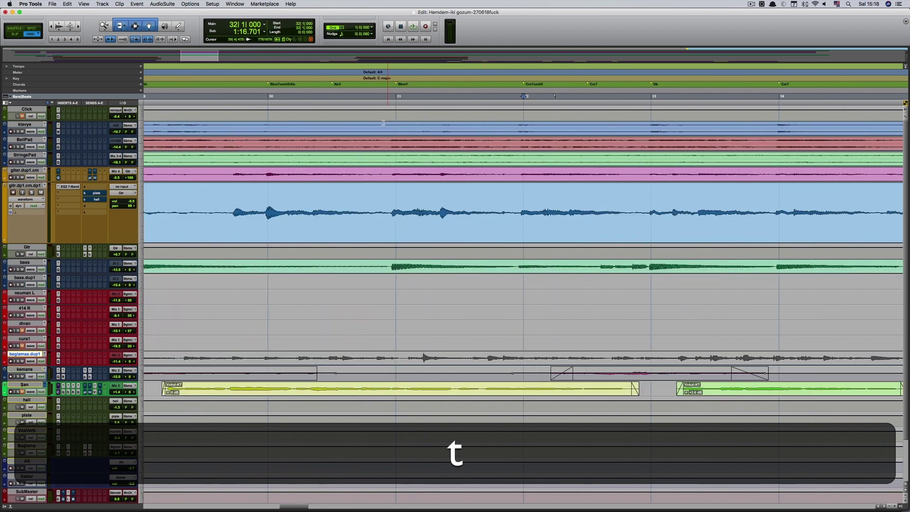
{"action": "left_click_drag", "start_coordinate": [396, 112], "coordinate": [503, 108]}
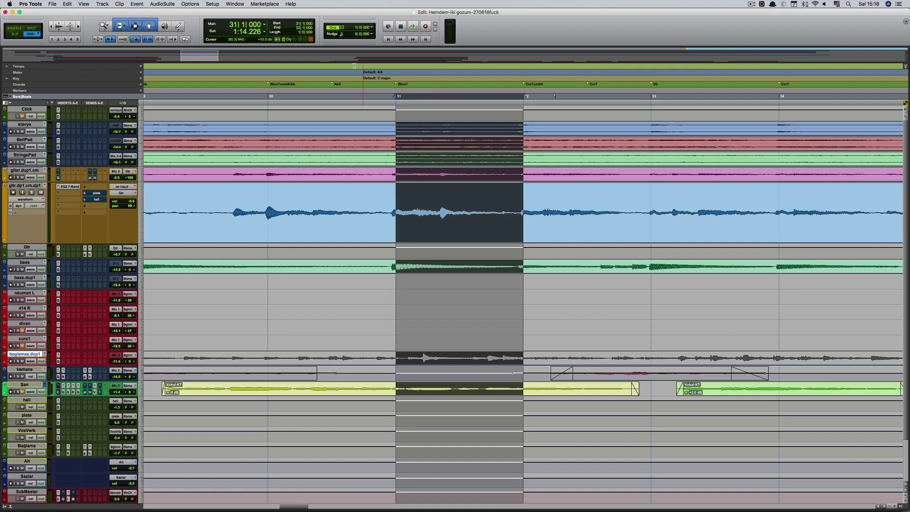
Set the grid value to 1/4 note and select the first beat of bar 31.
{"action": "left_click", "coordinate": [342, 27]}
{"action": "left_click", "coordinate": [342, 27]}
{"action": "left_click", "coordinate": [340, 27]}
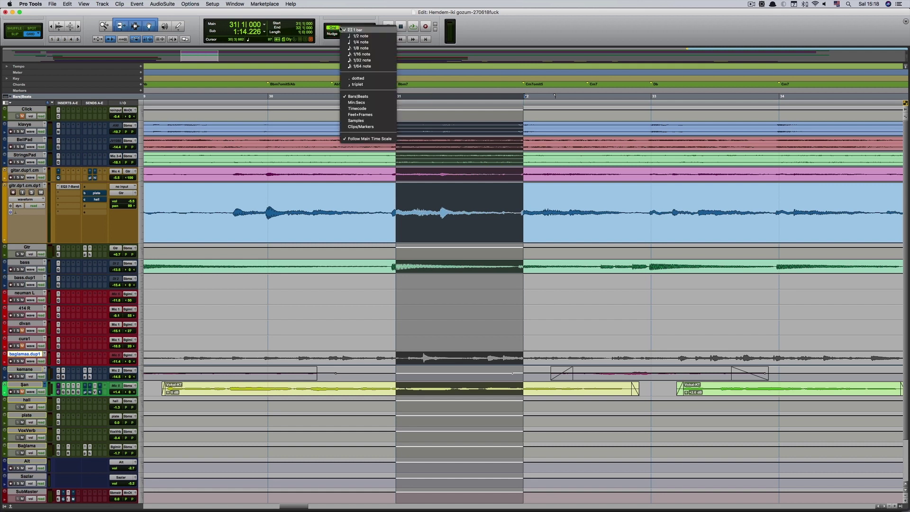
{"action": "left_click", "coordinate": [368, 43]}
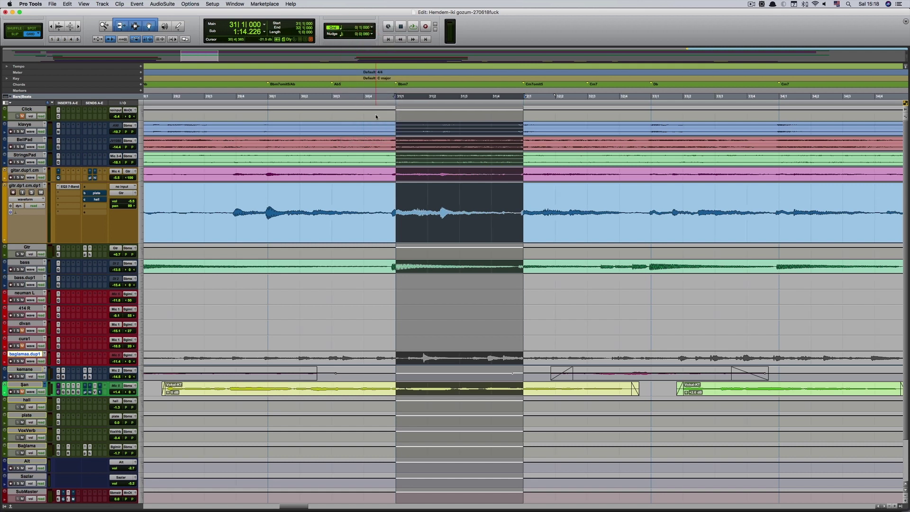
{"action": "left_click", "coordinate": [375, 114]}
{"action": "left_click_drag", "start_coordinate": [398, 101], "coordinate": [422, 105]}
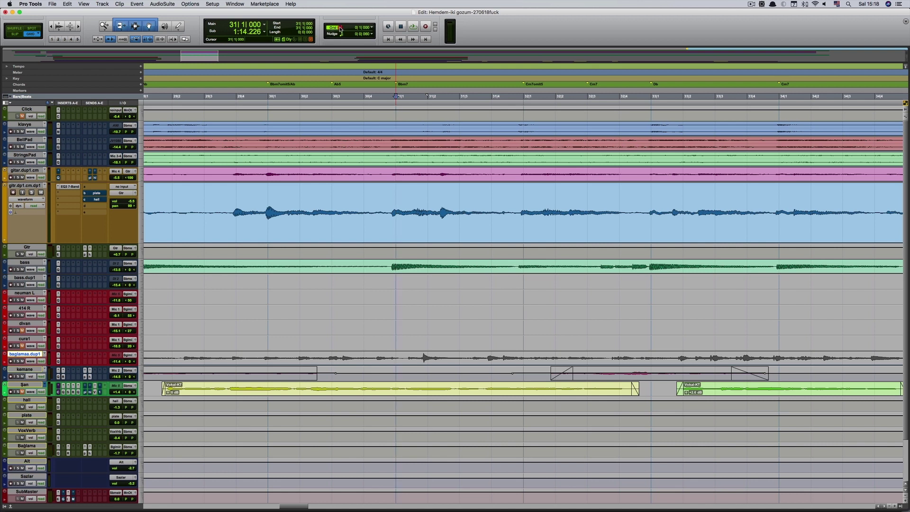
Set the grid value to 1/16 note and select the first sixteenth of bar 31.
{"action": "left_click", "coordinate": [359, 28]}
{"action": "left_click", "coordinate": [369, 41]}
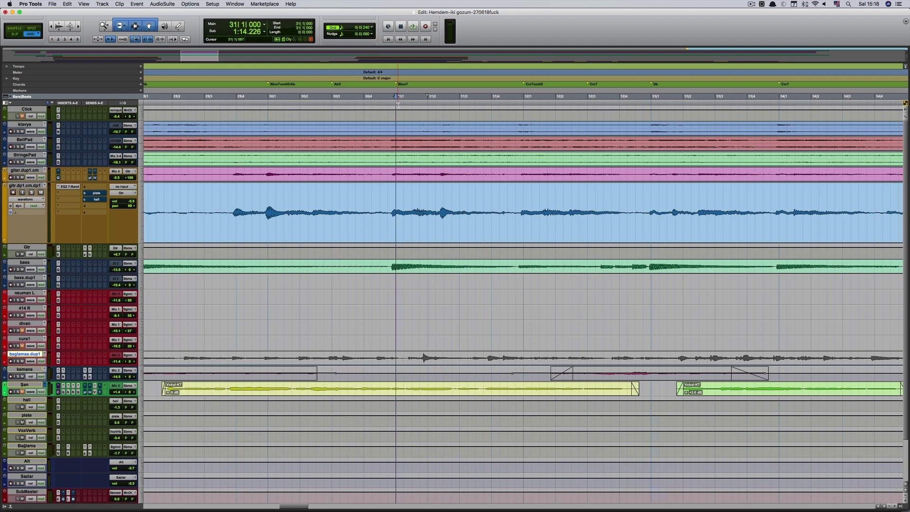
{"action": "left_click_drag", "start_coordinate": [396, 104], "coordinate": [402, 104]}
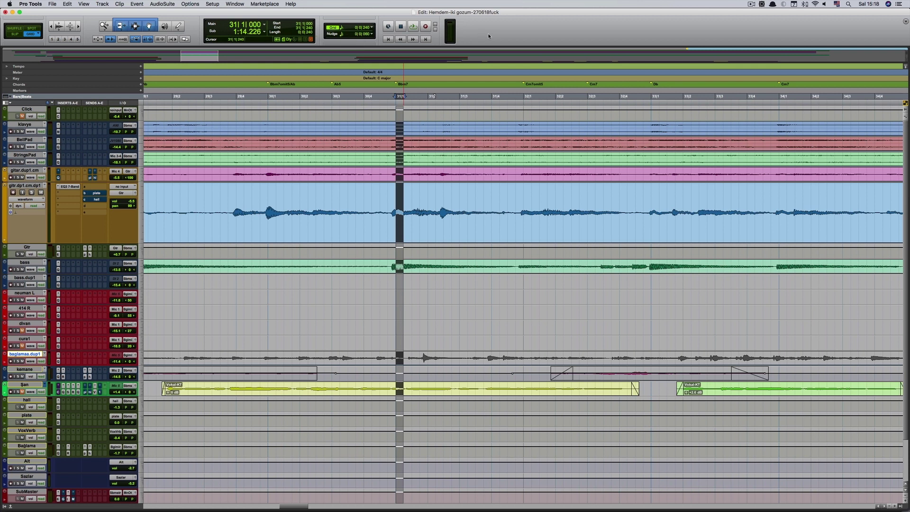
Examine the Nudge setting, and return the edit cursor to the start of the session.
{"action": "left_click", "coordinate": [341, 37]}
{"action": "left_click", "coordinate": [342, 38]}
{"action": "left_click", "coordinate": [333, 37]}
{"action": "left_click", "coordinate": [334, 37]}
{"action": "left_click", "coordinate": [334, 37]}
{"action": "left_click", "coordinate": [335, 37]}
{"action": "left_click", "coordinate": [335, 36]}
{"action": "left_click", "coordinate": [335, 37]}
{"action": "left_click", "coordinate": [390, 116]}
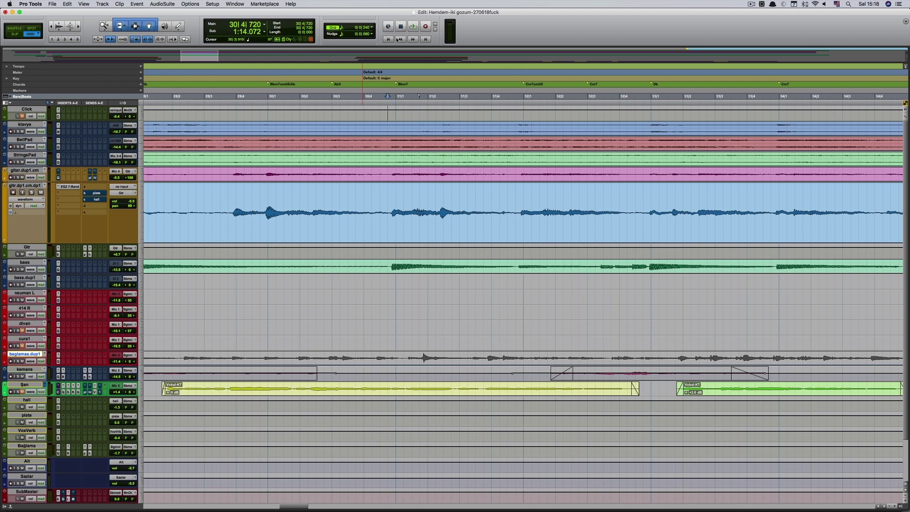
{"action": "key", "text": "Return"}
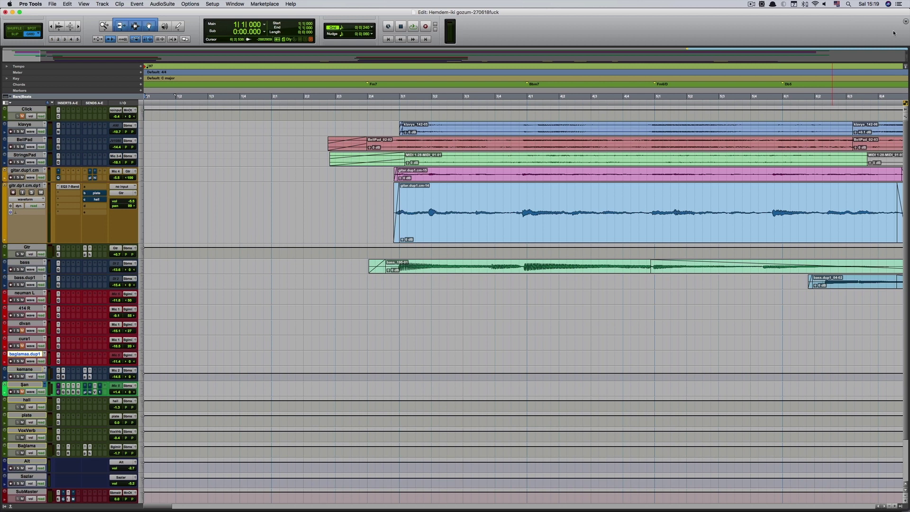
Show MIDI Controls, Synchronization and Expanded Transport in the Edit window toolbar.
{"action": "left_click", "coordinate": [905, 23]}
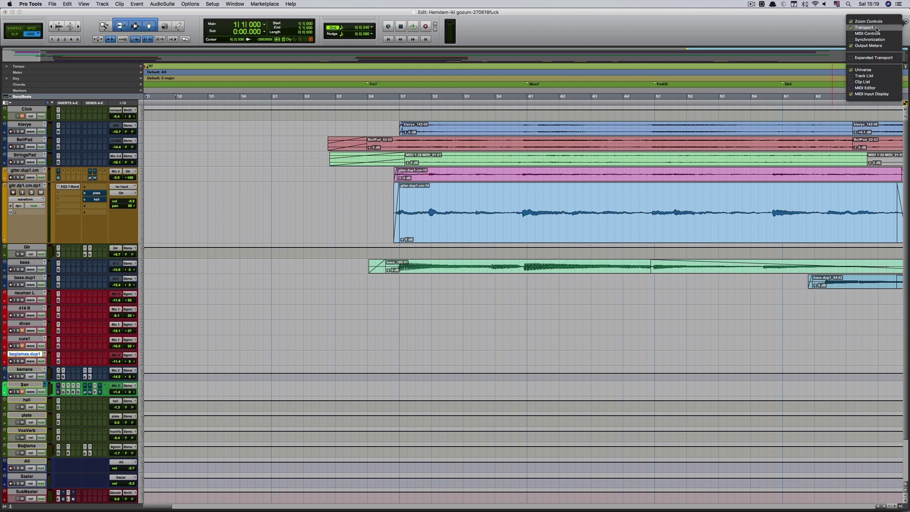
{"action": "left_click", "coordinate": [853, 34]}
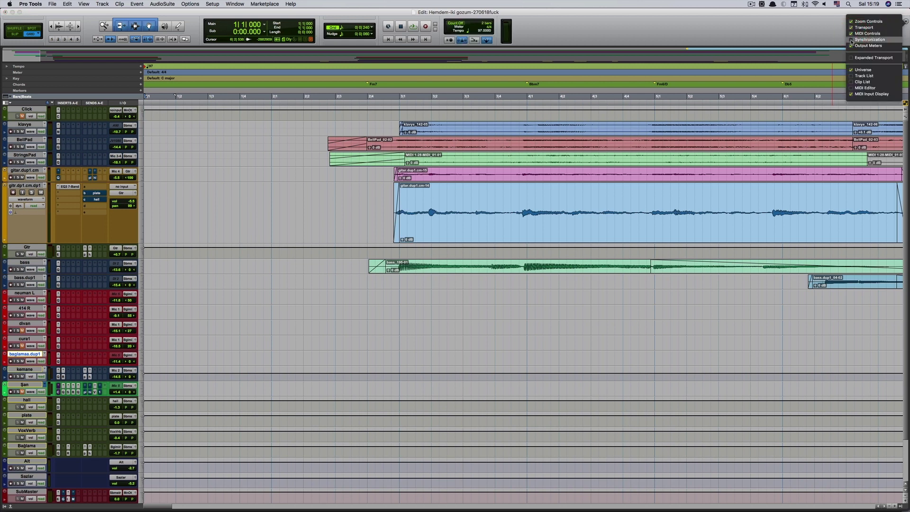
{"action": "left_click", "coordinate": [852, 40]}
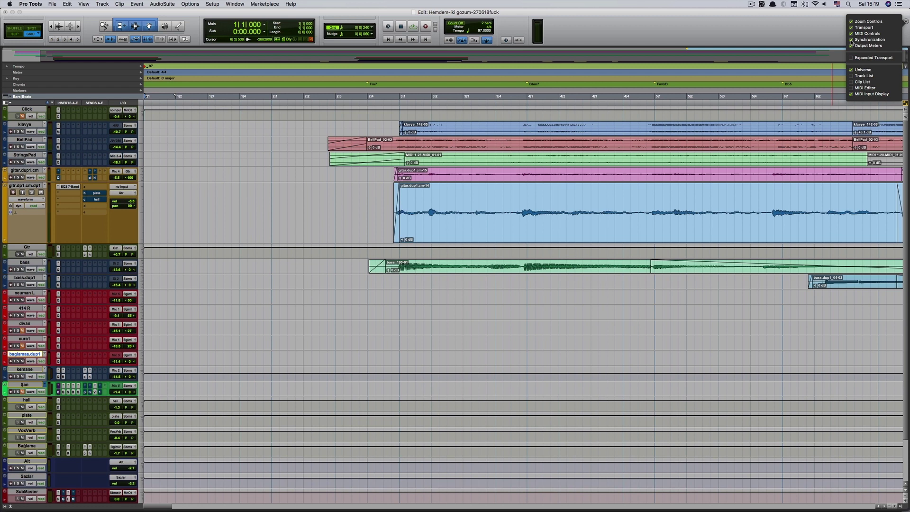
{"action": "left_click", "coordinate": [851, 57]}
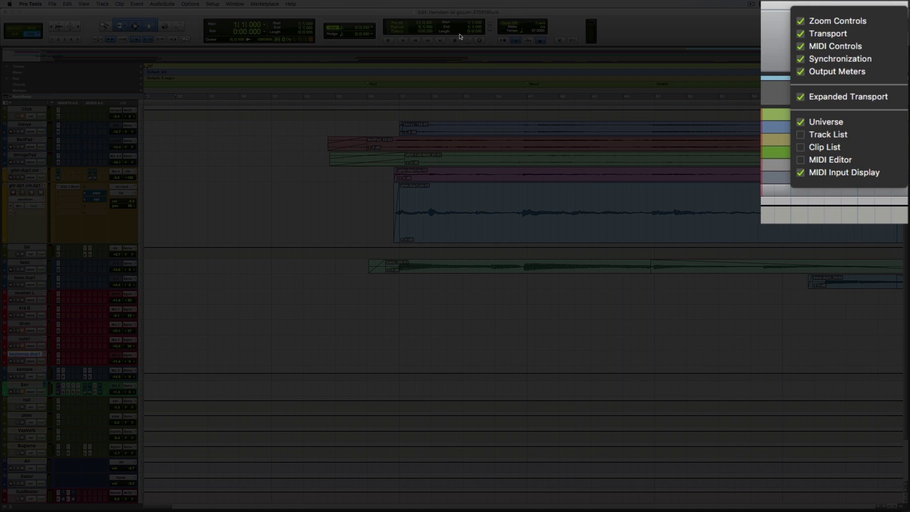
Briefly show the Track List, Clip List and MIDI Editor in the Edit window, and hide them again.
{"action": "left_click", "coordinate": [800, 134]}
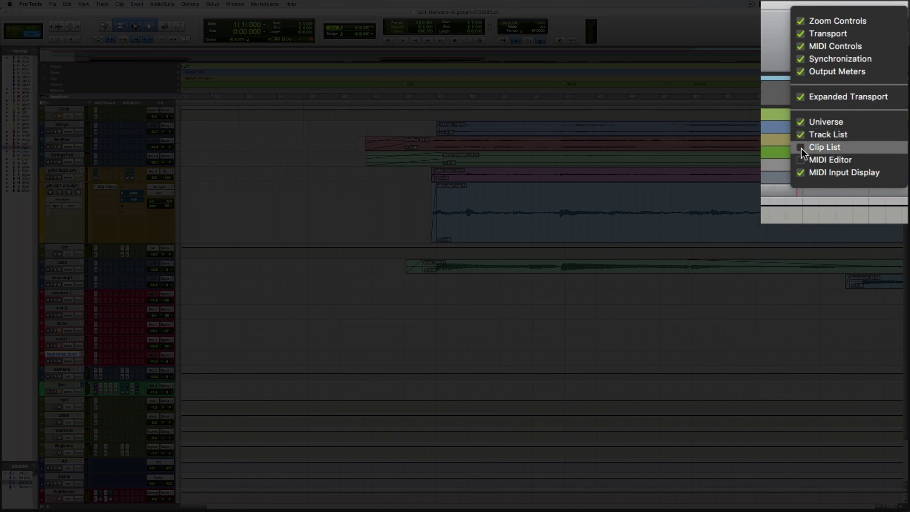
{"action": "left_click", "coordinate": [800, 147]}
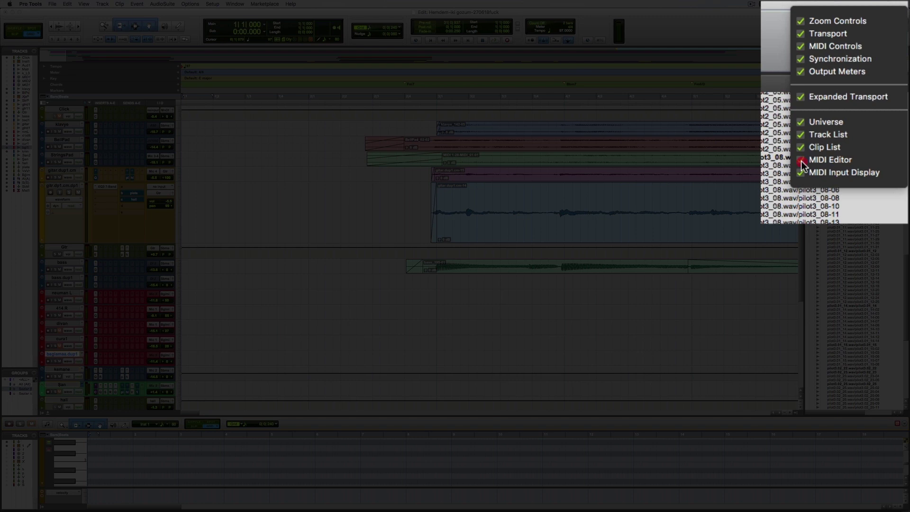
{"action": "left_click", "coordinate": [801, 161]}
{"action": "left_click", "coordinate": [801, 150]}
{"action": "left_click", "coordinate": [801, 138]}
{"action": "left_click", "coordinate": [800, 123]}
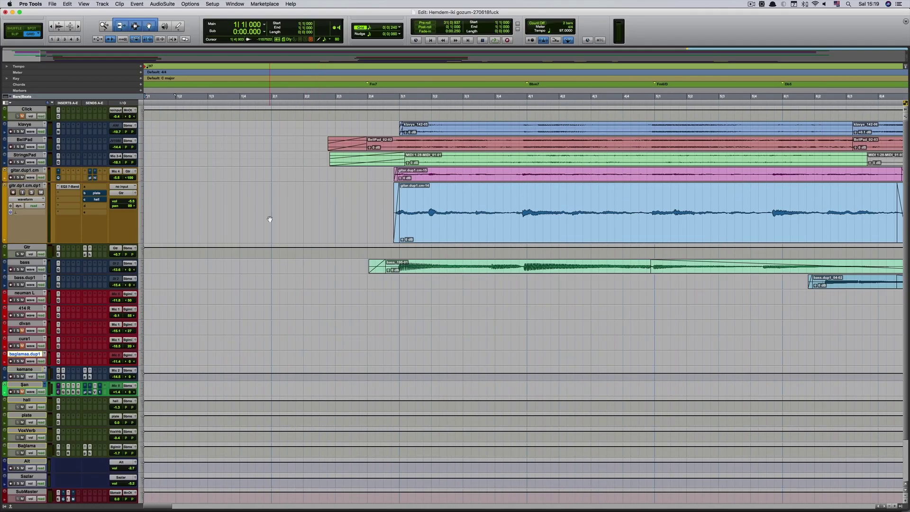
Switch to the Mix window, and briefly show its Tracks and Groups lists before hiding them.
{"action": "scroll", "coordinate": [263, 180], "scroll_direction": "down", "scroll_amount": 3}
{"action": "key", "text": "super+="}
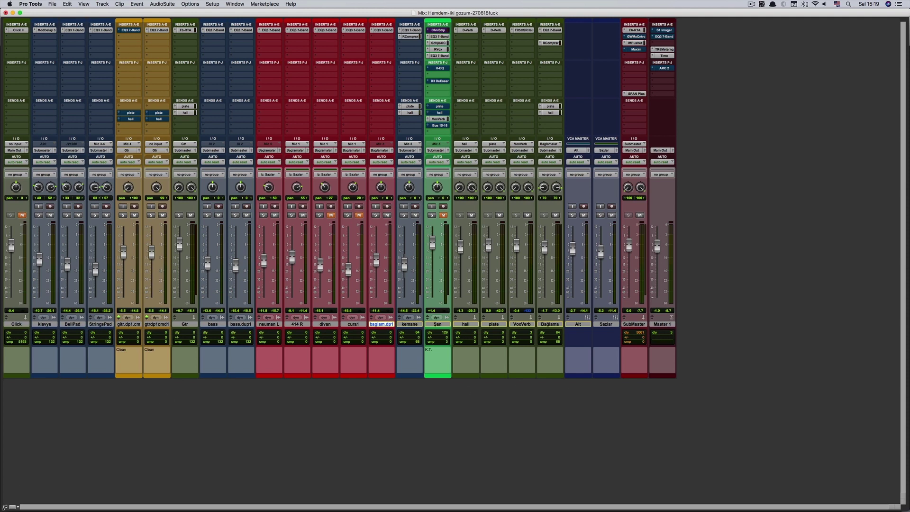
{"action": "left_click", "coordinate": [4, 506]}
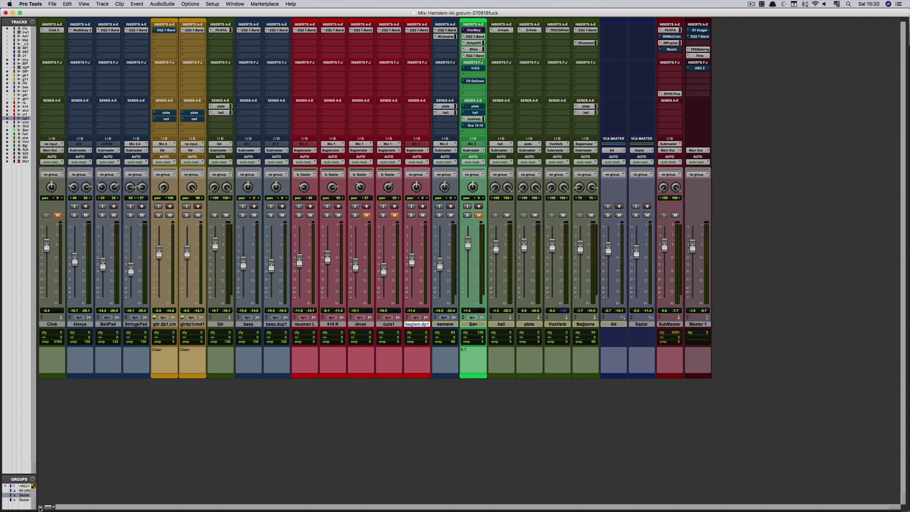
{"action": "left_click", "coordinate": [39, 507]}
Toggle the Mic Preamps and Instrument sections in the Mix window, leaving only Instrument of the two shown.
{"action": "left_click", "coordinate": [12, 506]}
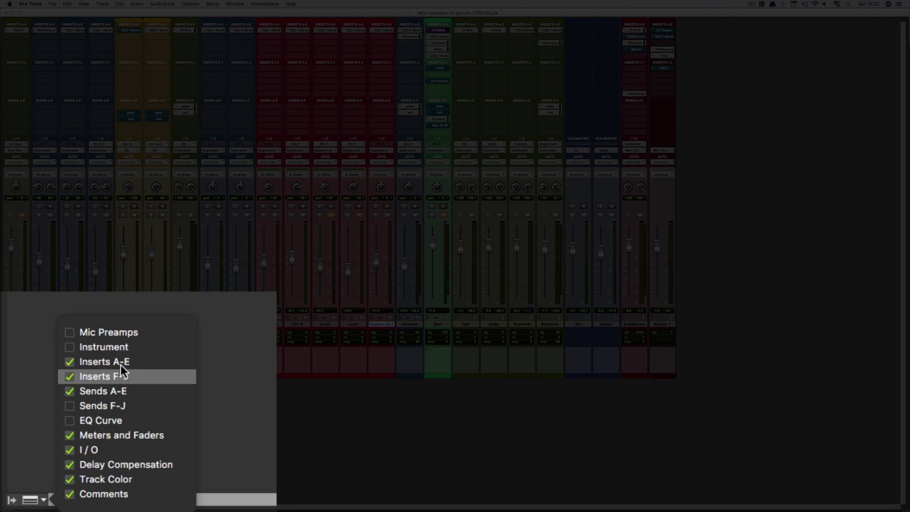
{"action": "left_click", "coordinate": [70, 331]}
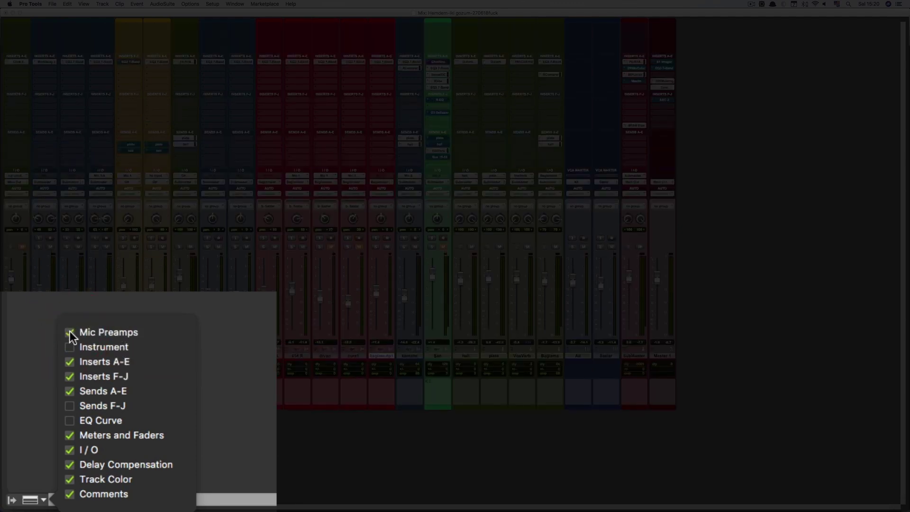
{"action": "left_click", "coordinate": [70, 336]}
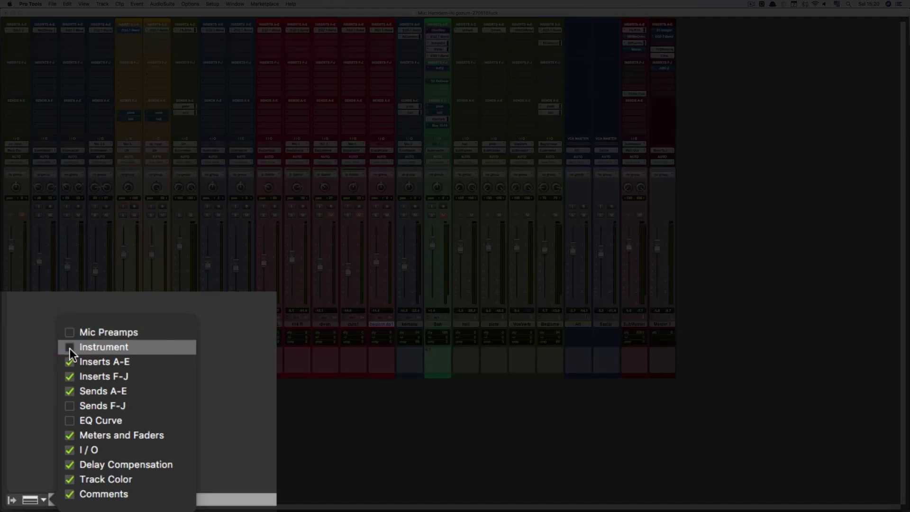
{"action": "left_click", "coordinate": [70, 346]}
{"action": "left_click", "coordinate": [72, 346]}
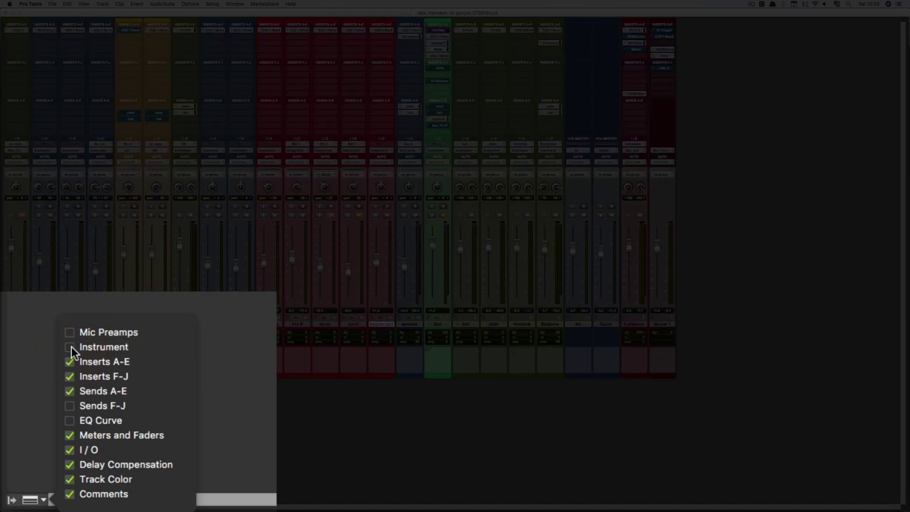
{"action": "left_click", "coordinate": [72, 346]}
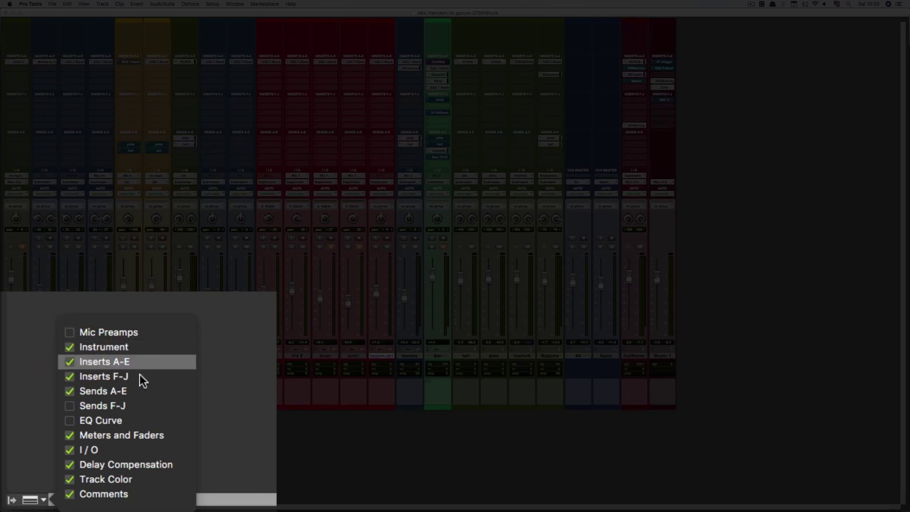
Hide and restore Inserts F-J, and show the EQ Curve section on the mixer channels.
{"action": "left_click", "coordinate": [70, 376]}
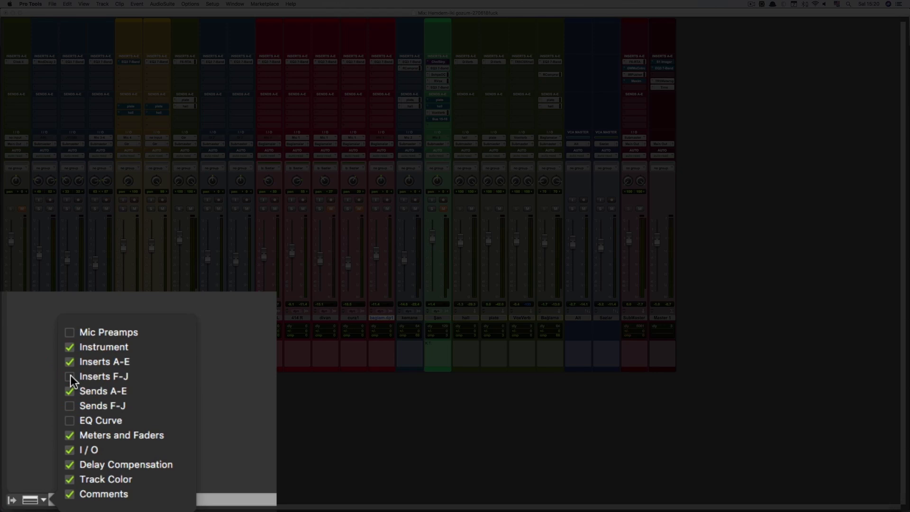
{"action": "left_click", "coordinate": [71, 376]}
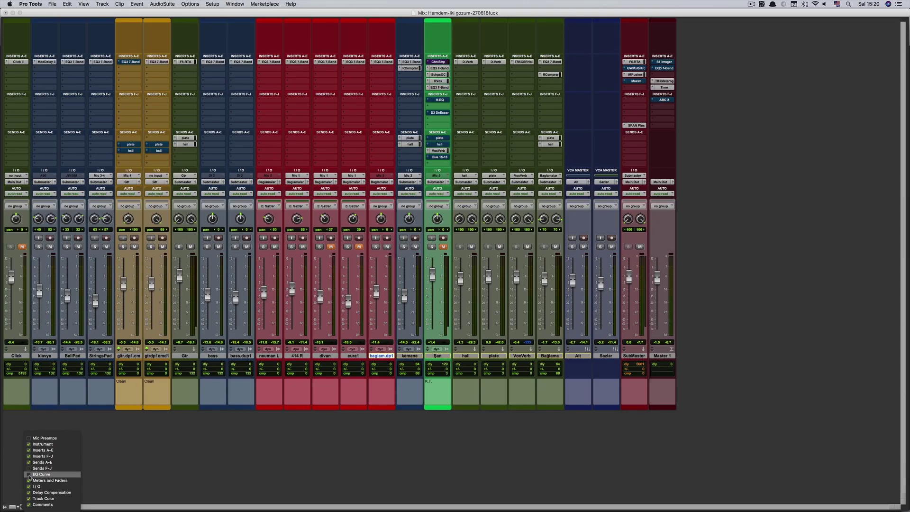
{"action": "left_click", "coordinate": [29, 474]}
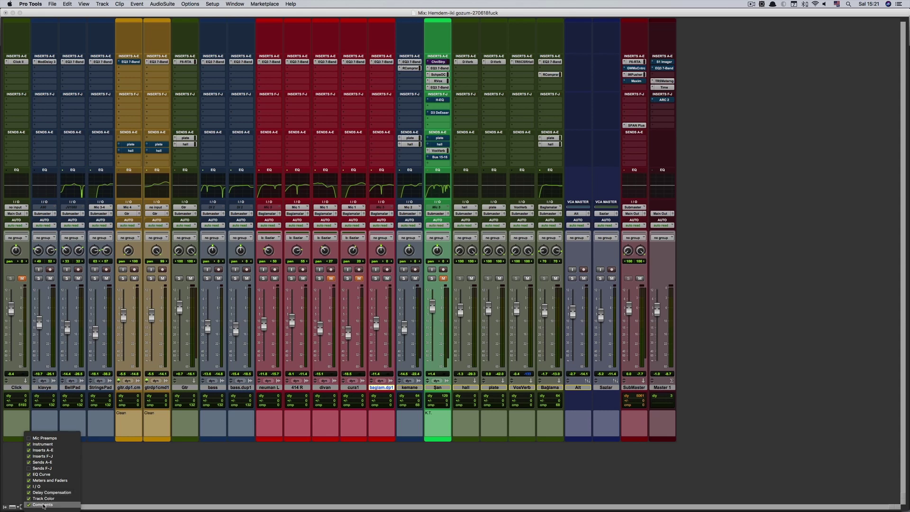
{"action": "left_click", "coordinate": [123, 480]}
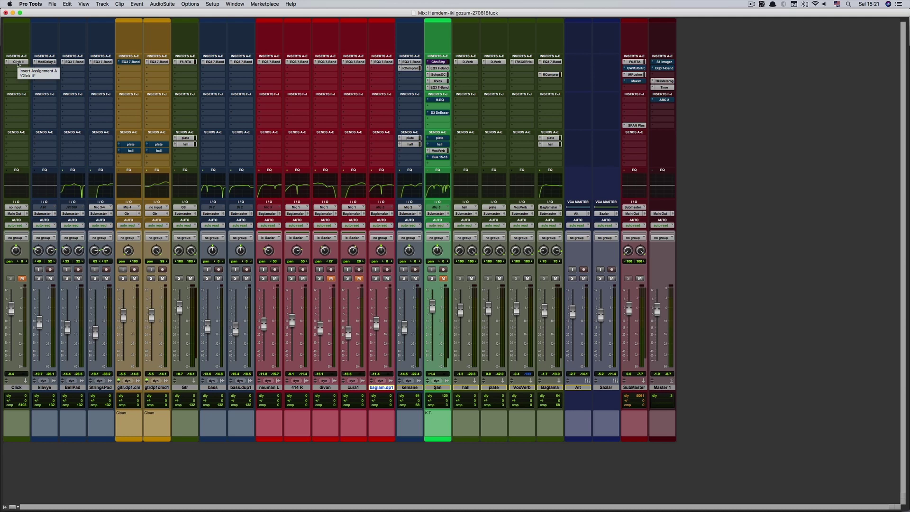
Check the output choices for a Click track send and the automation modes of the first guitar track, leaving it on read.
{"action": "left_click", "coordinate": [17, 140]}
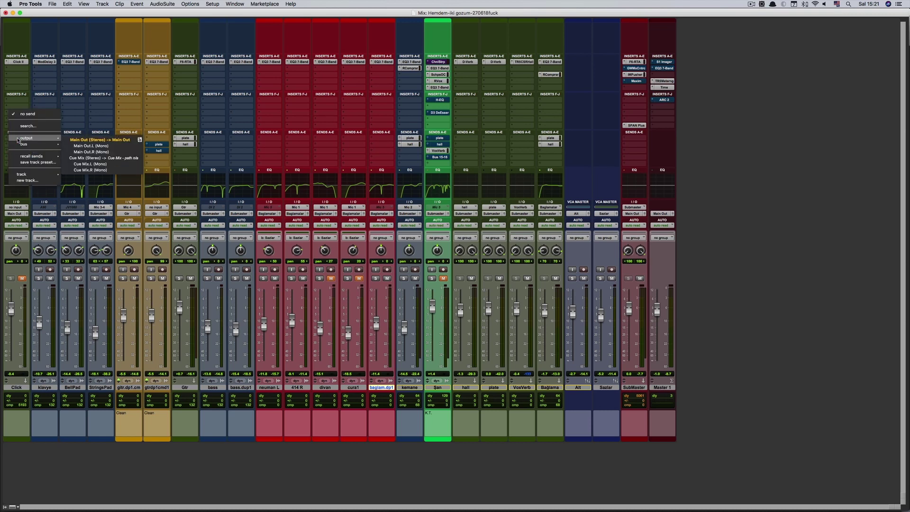
{"action": "left_click", "coordinate": [708, 169]}
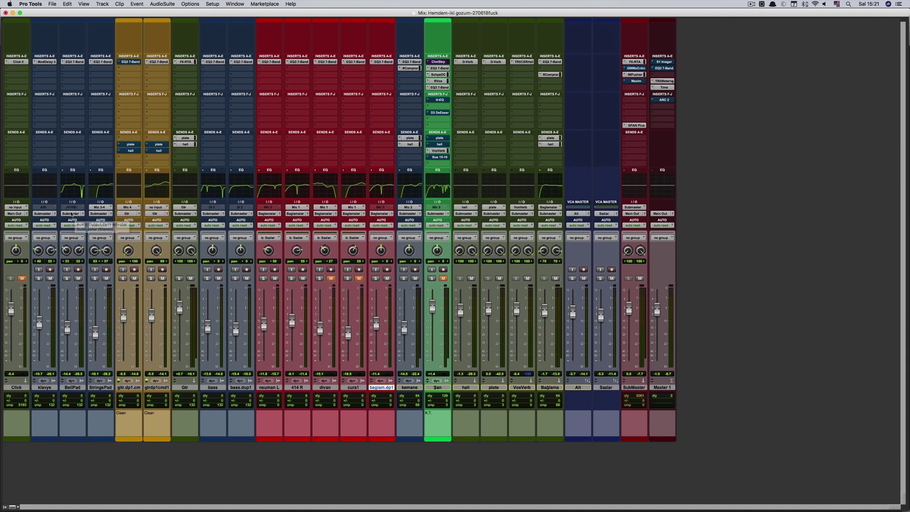
{"action": "left_click", "coordinate": [136, 227]}
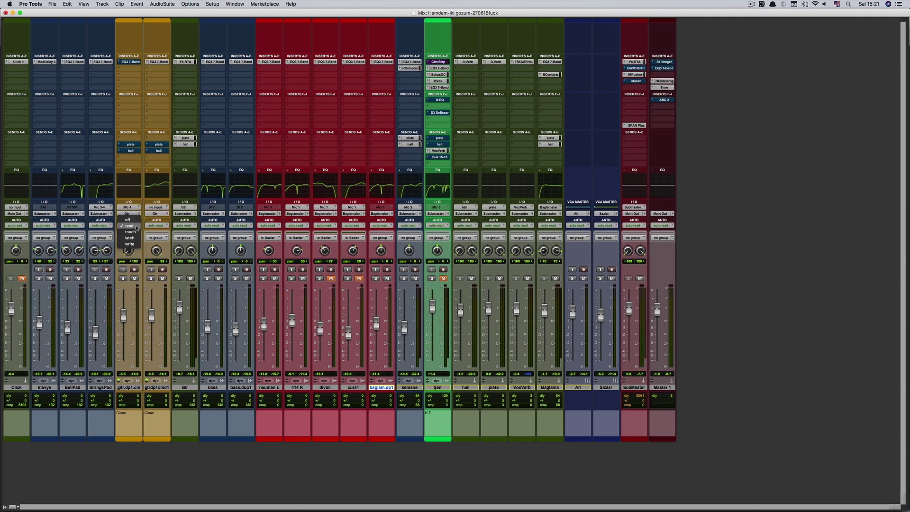
{"action": "left_click", "coordinate": [136, 228]}
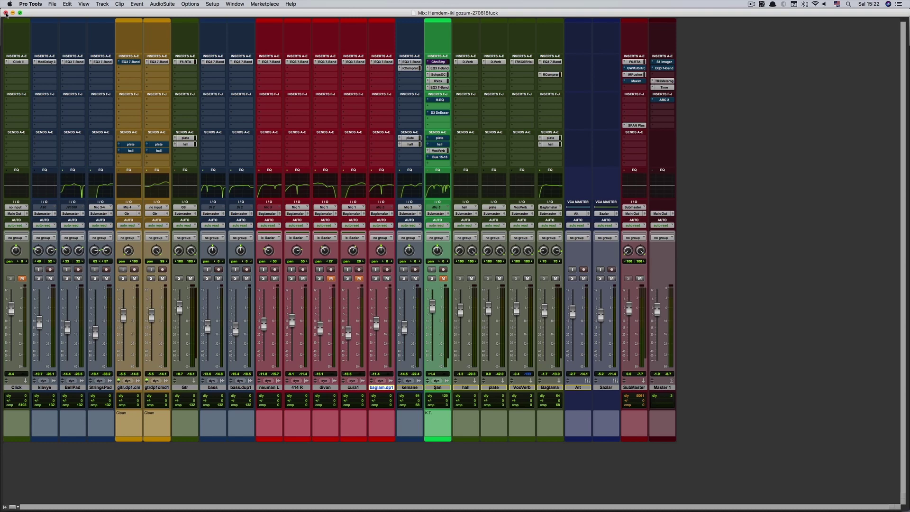
Review all open windows, and close the Mix window to return to the Edit window.
{"action": "key", "text": "ctrl+Up"}
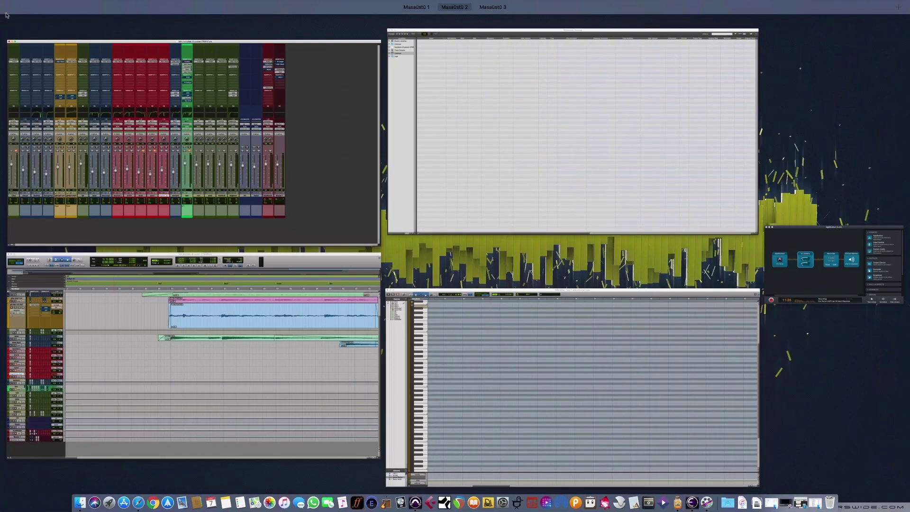
{"action": "key", "text": "ctrl+Up"}
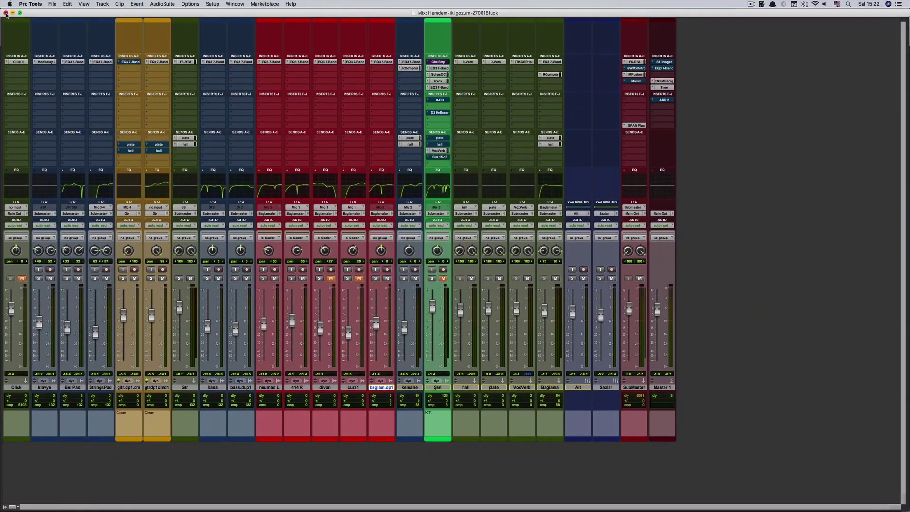
{"action": "left_click", "coordinate": [6, 13]}
{"action": "scroll", "coordinate": [306, 223], "scroll_direction": "up", "scroll_amount": 3}
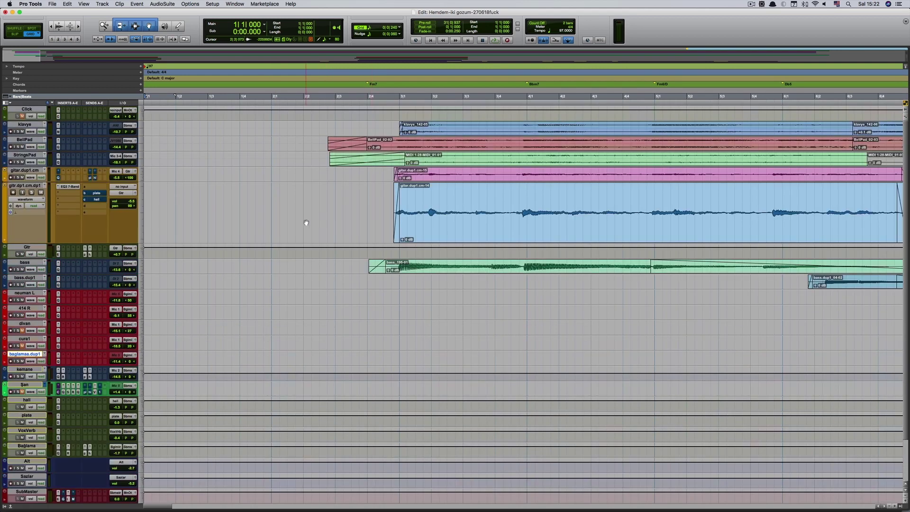